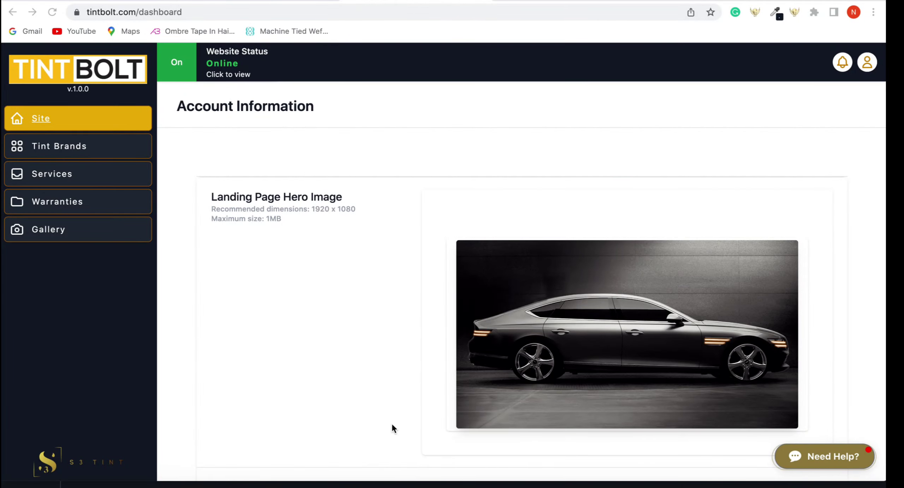
# - Open the Global Window Films NR QD film series from Tint Brands
pyautogui.click(76, 148)
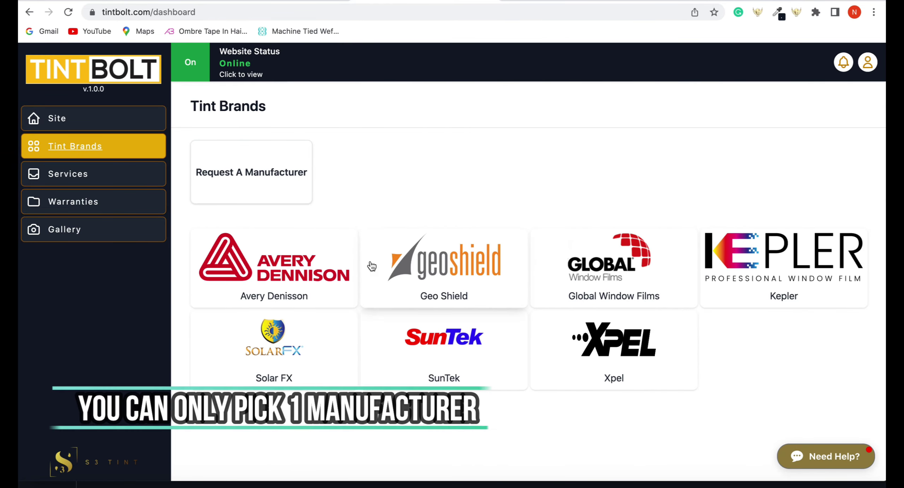
pyautogui.click(618, 272)
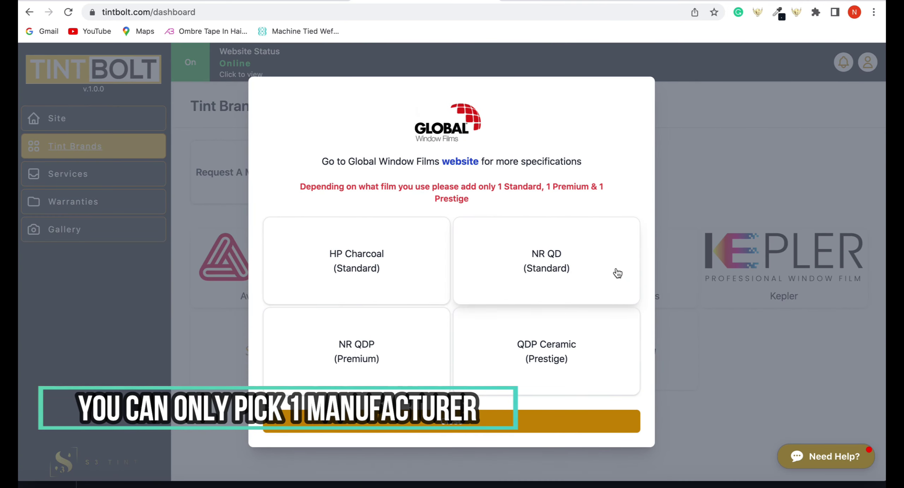
pyautogui.click(525, 278)
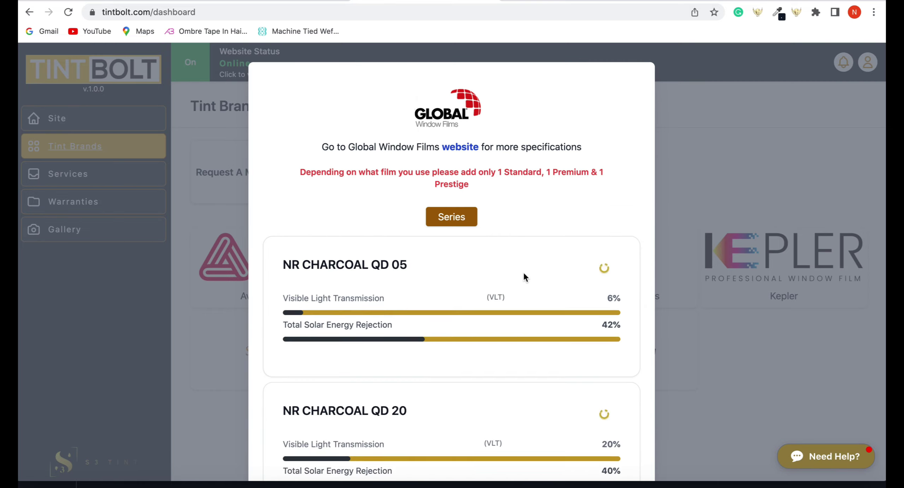
pyautogui.scroll(-2, 494, 271)
pyautogui.scroll(-3, 494, 271)
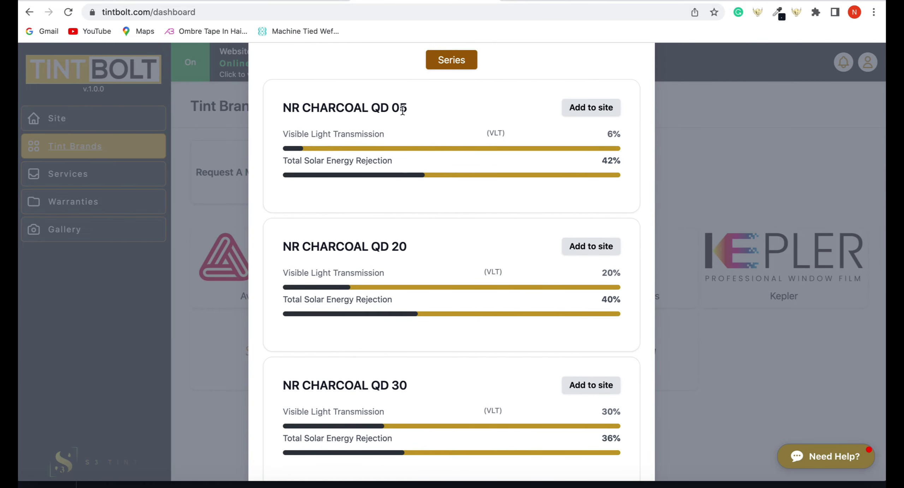
# - Add NR CHARCOAL QD 05, QD 20, QD 30 and QD 40 to the site, then close the list
pyautogui.click(597, 107)
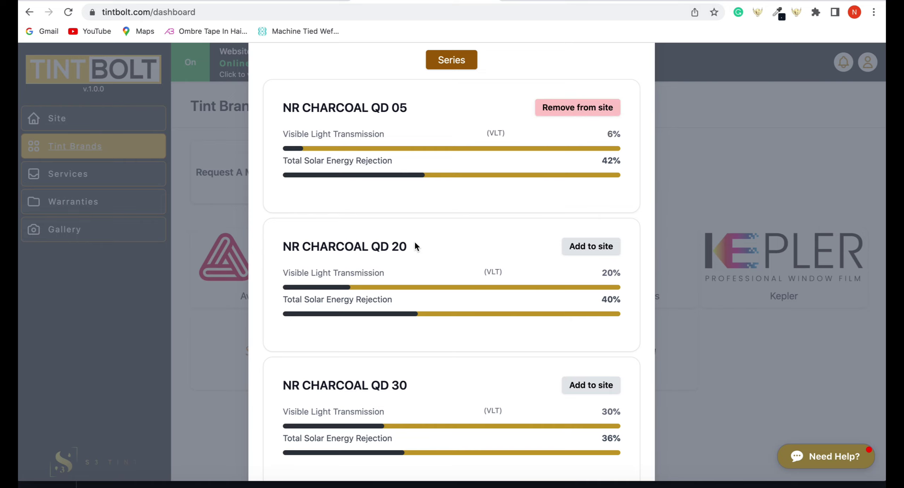
pyautogui.click(575, 249)
pyautogui.scroll(-3, 573, 251)
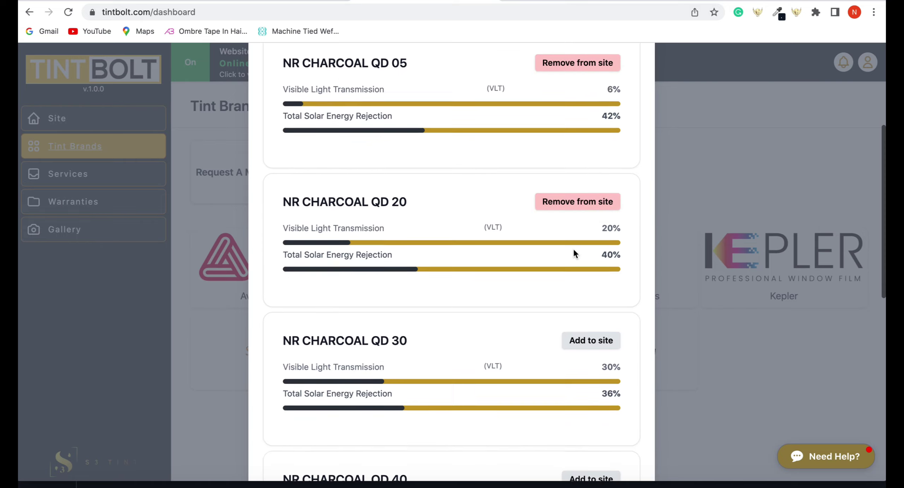
pyautogui.click(582, 232)
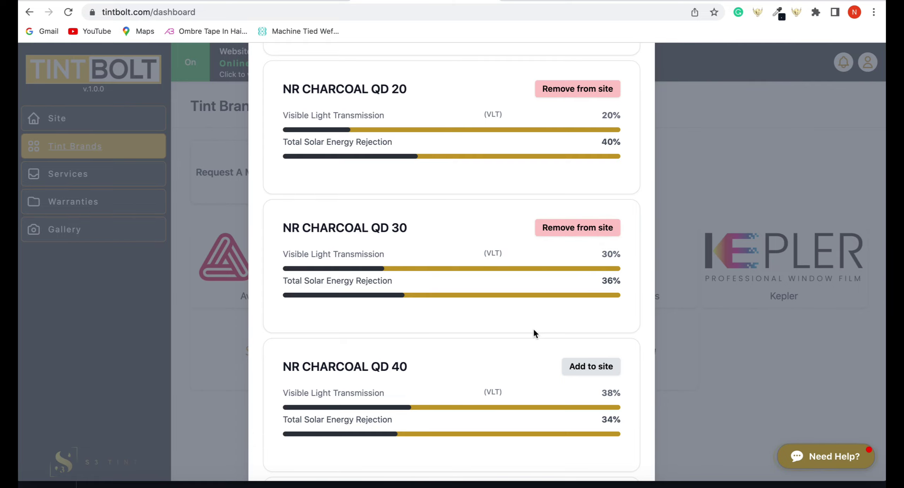
pyautogui.scroll(-2, 522, 346)
pyautogui.click(584, 304)
pyautogui.scroll(-4, 585, 305)
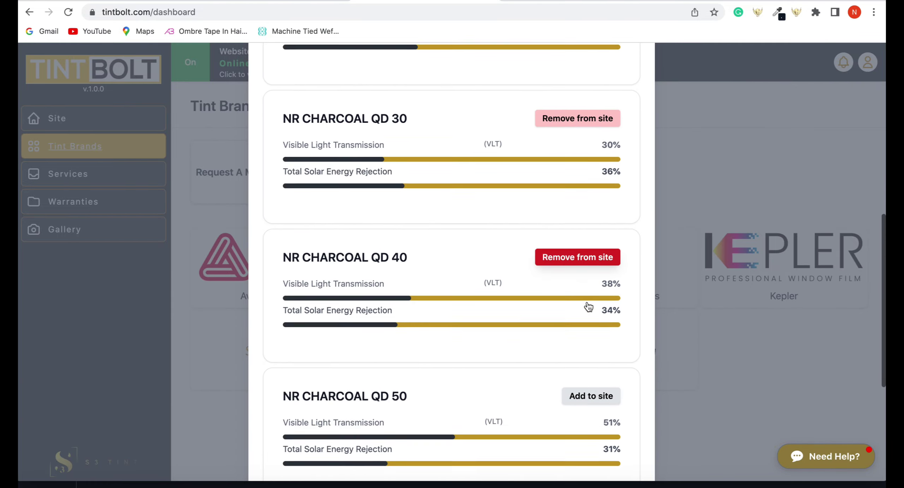
pyautogui.scroll(-3, 587, 304)
pyautogui.click(588, 305)
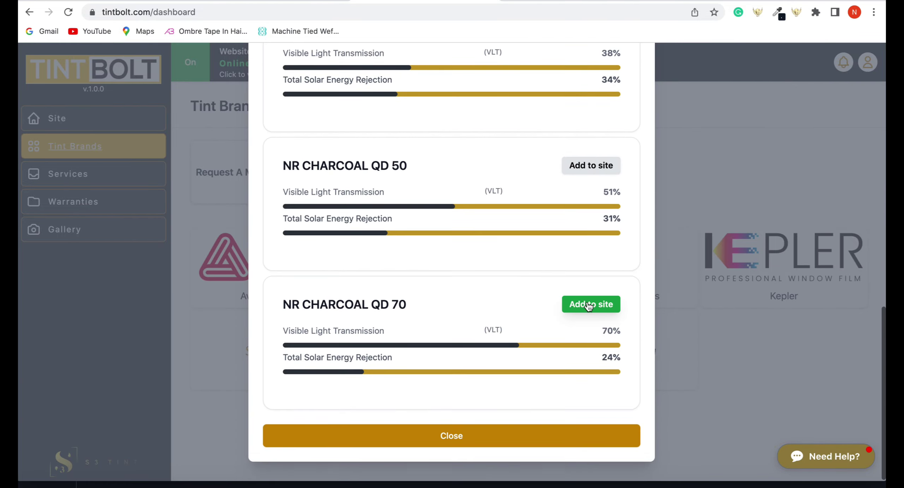
pyautogui.click(480, 425)
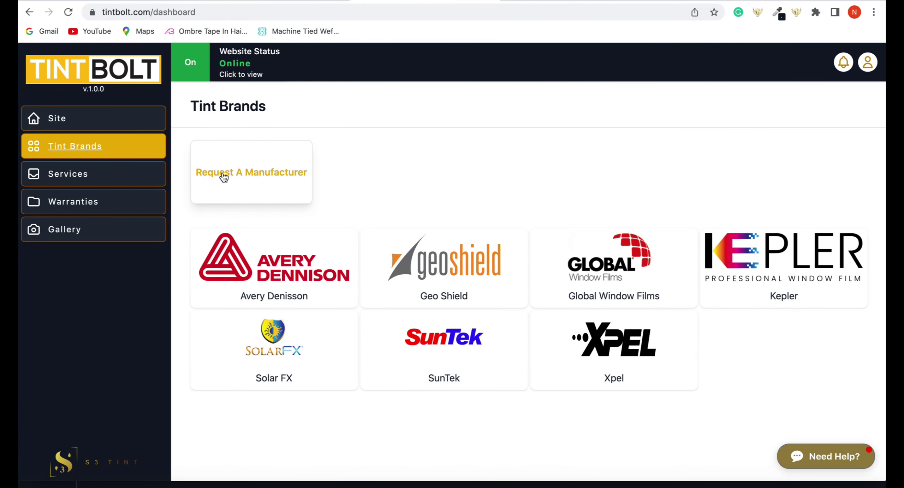
# - Add Tint Bolt's custom attributes to Square and start NR QD Sedan pricing
pyautogui.click(105, 173)
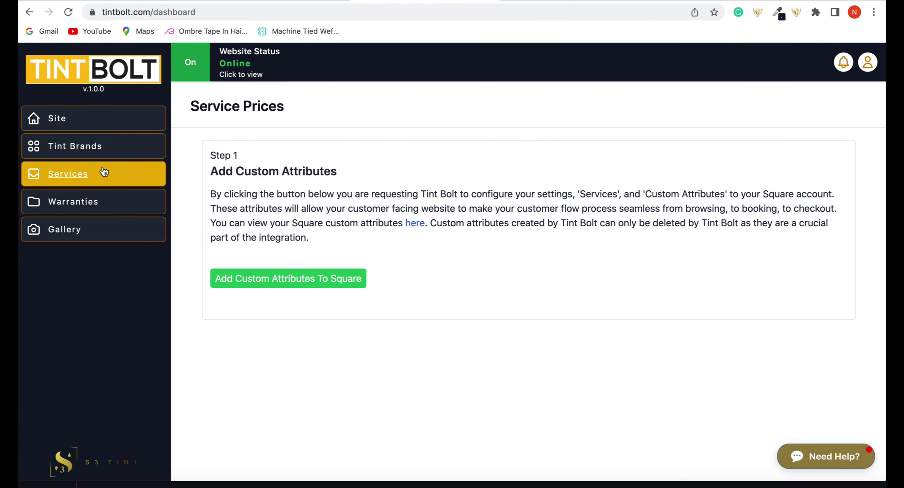
pyautogui.click(292, 277)
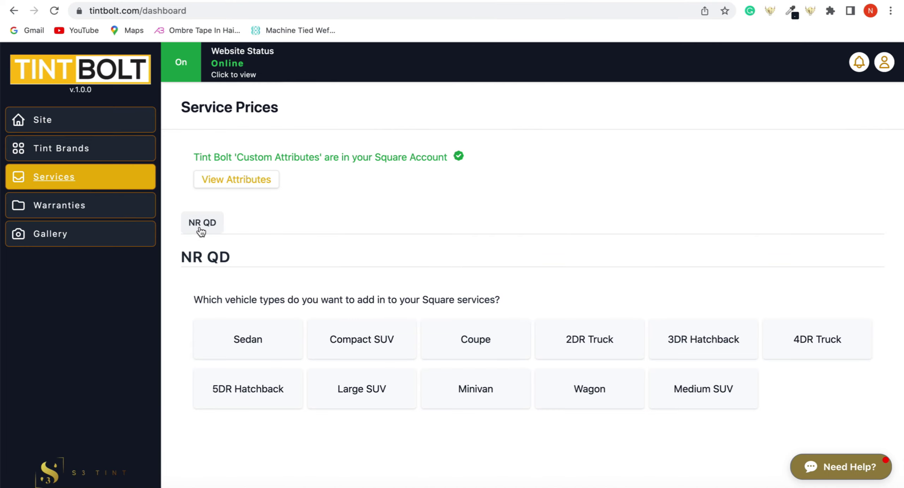
pyautogui.click(235, 342)
pyautogui.scroll(-1, 234, 348)
# - Set the Sedan Rear Install price to 1002 and Full Install to 200
pyautogui.click(232, 343)
pyautogui.write('100')
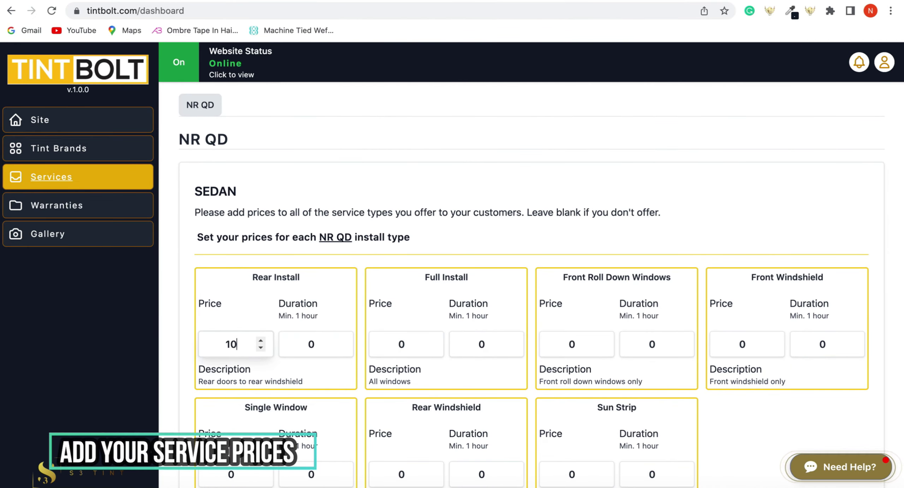
pyautogui.write('2')
pyautogui.press('Tab')
pyautogui.press('BackSpace')
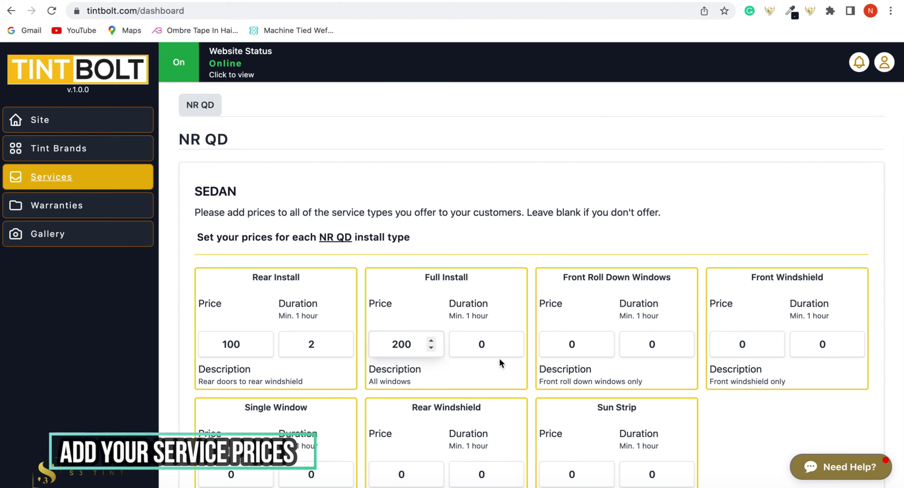
pyautogui.write('200')
pyautogui.press('Tab')
pyautogui.press('BackSpace')
pyautogui.scroll(-2, 500, 364)
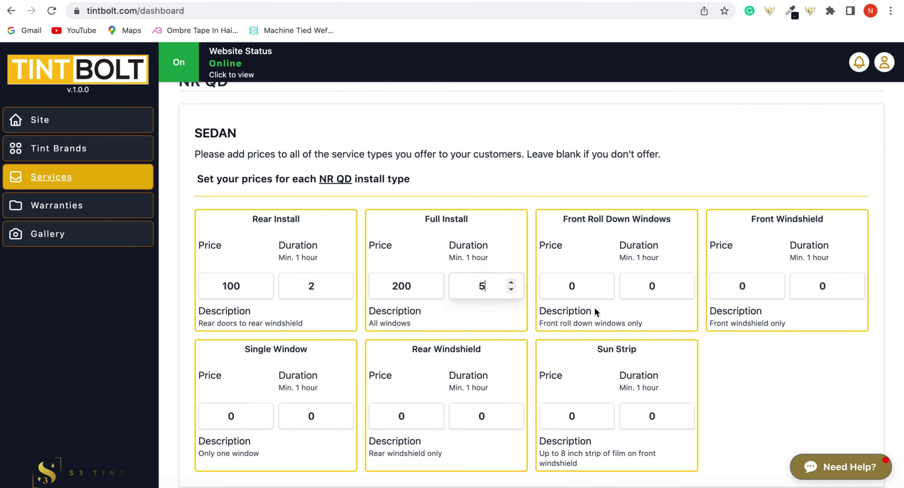
# - Price Front Roll Down Windows at 100 with a duration of 3
pyautogui.press('Tab')
pyautogui.press('BackSpace')
pyautogui.write('100')
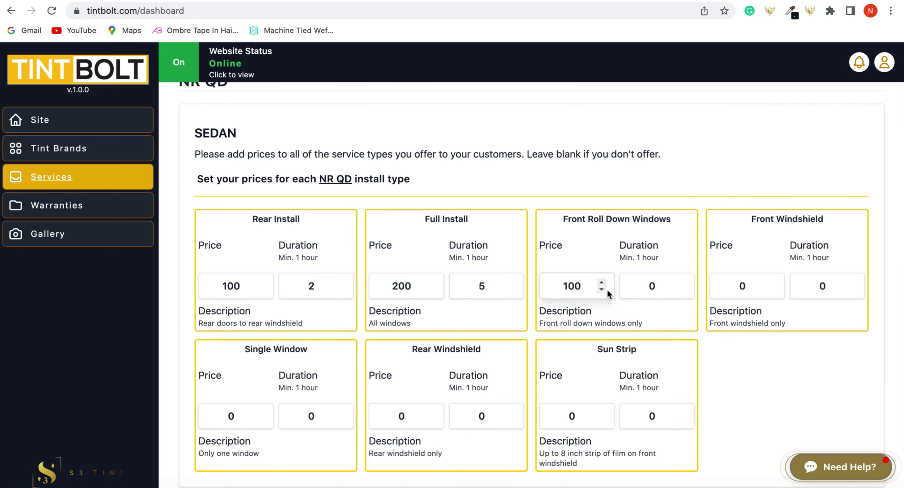
pyautogui.press('Tab')
pyautogui.press('BackSpace')
pyautogui.write('3')
pyautogui.scroll(-2, 711, 292)
# - Set Front Windshield to 100, and Single Window to 50 with duration 1
pyautogui.click(753, 238)
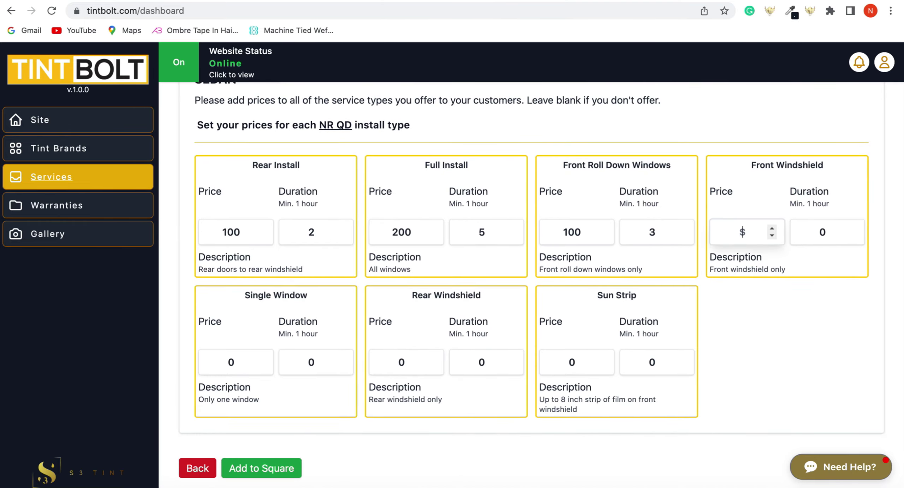
pyautogui.write('100')
pyautogui.press('Tab')
pyautogui.press('BackSpace')
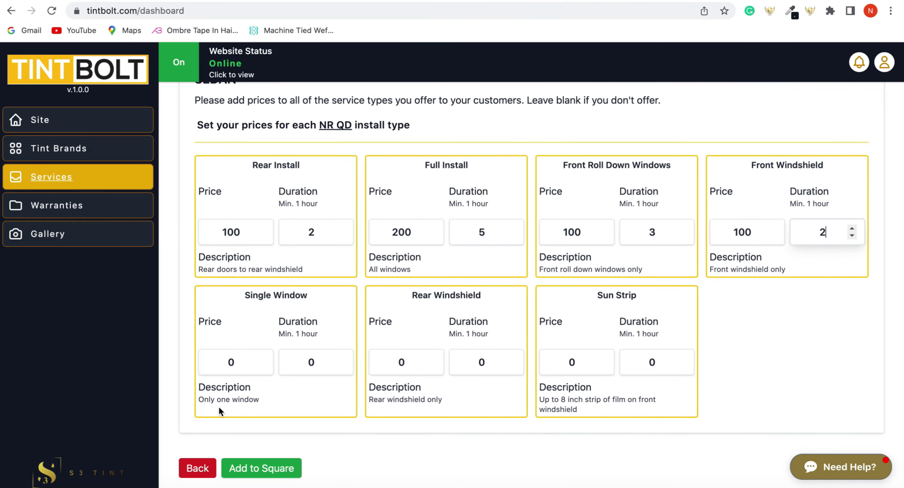
pyautogui.press('Tab')
pyautogui.press('BackSpace')
pyautogui.write('50')
pyautogui.press('Tab')
pyautogui.press('BackSpace')
pyautogui.write('1')
# - Price the Rear Windshield at 100 with a duration of 1
pyautogui.press('Tab')
pyautogui.press('BackSpace')
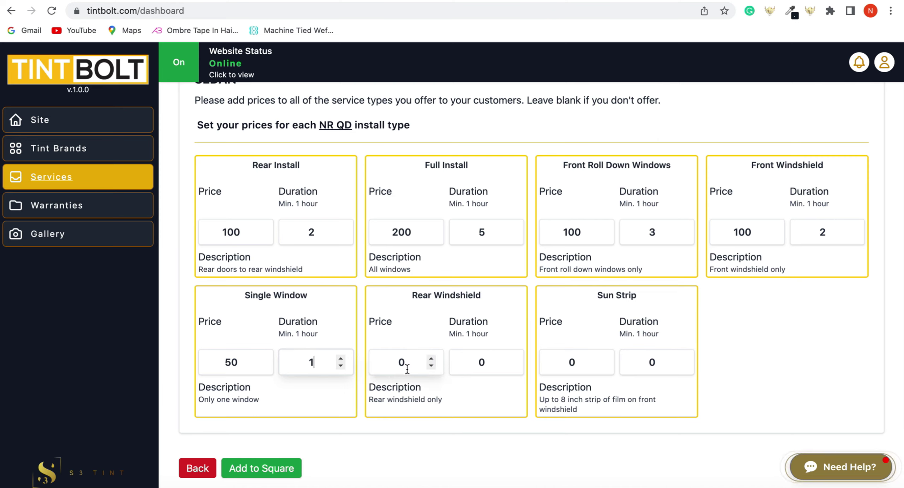
pyautogui.write('100')
pyautogui.press('Tab')
pyautogui.press('BackSpace')
pyautogui.write('1')
# - Price Sun Strip at 30 with duration 34 and add the Sedan prices to Square
pyautogui.press('Tab')
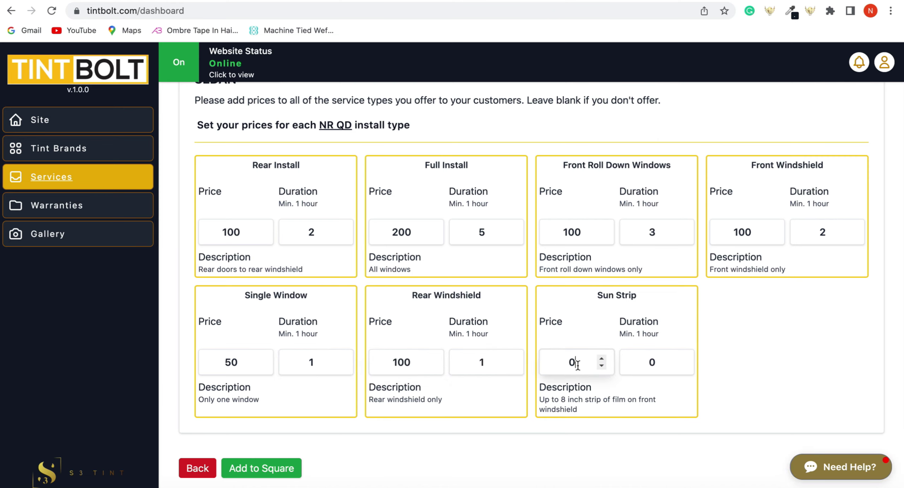
pyautogui.write('30')
pyautogui.click(659, 364)
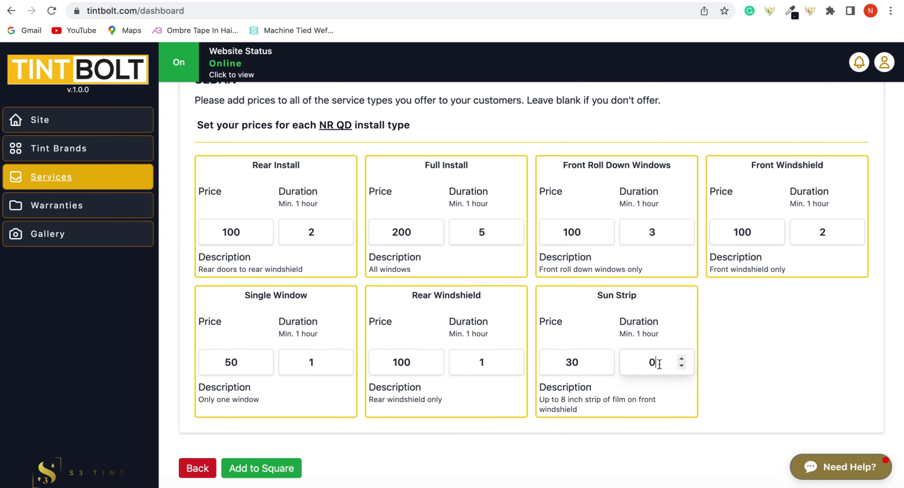
pyautogui.press('BackSpace')
pyautogui.scroll(-2, 530, 247)
pyautogui.write('3')
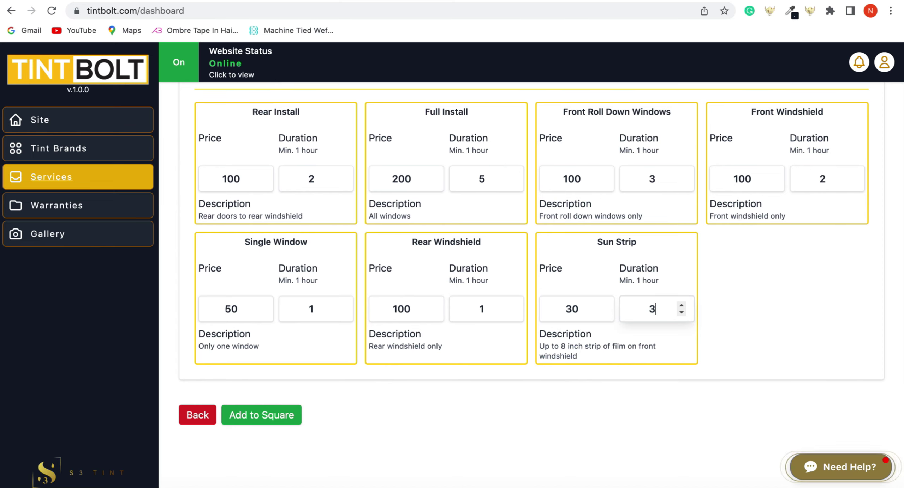
pyautogui.write('4')
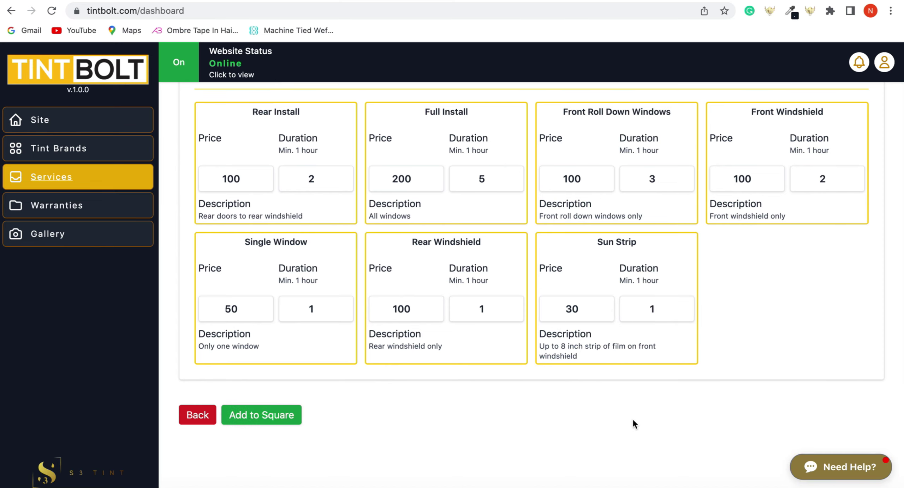
pyautogui.click(278, 420)
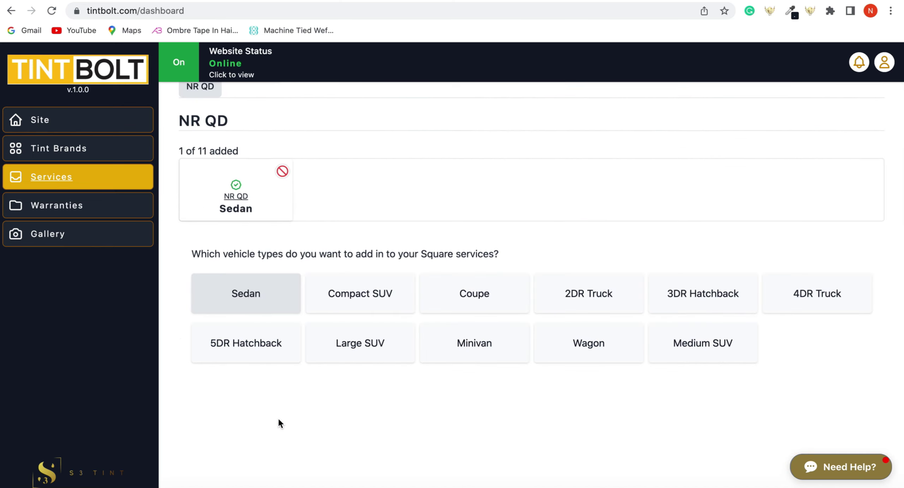
pyautogui.scroll(3, 247, 225)
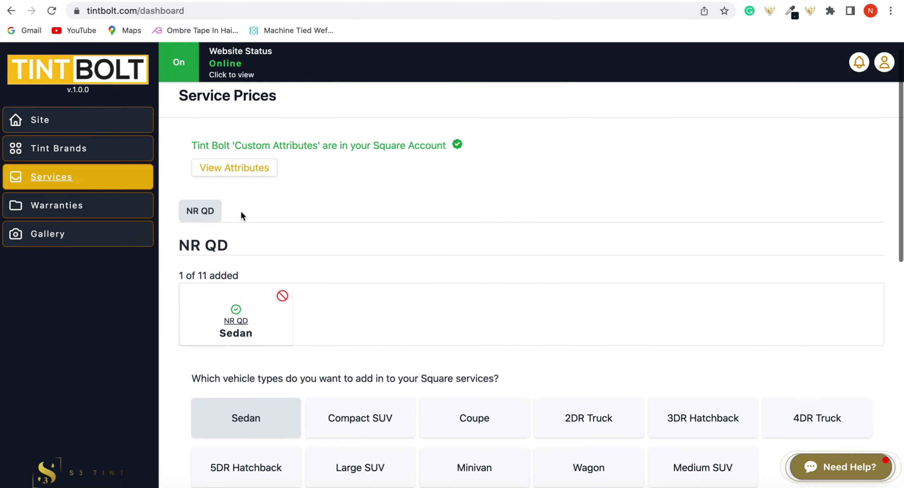
# - Review Square's Sedan - Standard service and its seven variations, $30 to $200, then close it
pyautogui.click(237, 180)
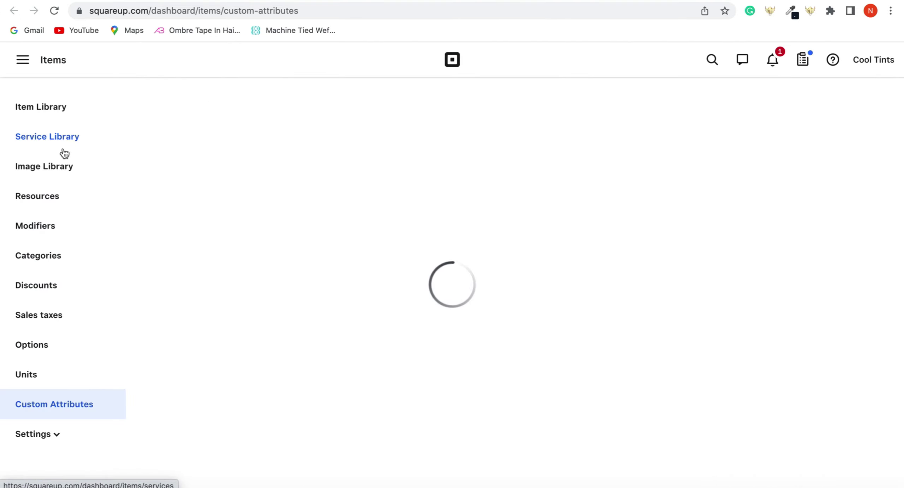
pyautogui.click(63, 153)
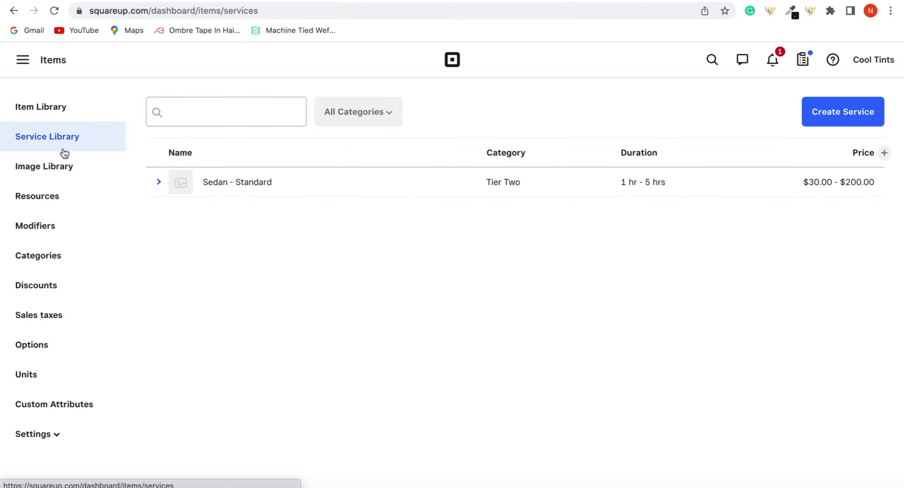
pyautogui.click(246, 195)
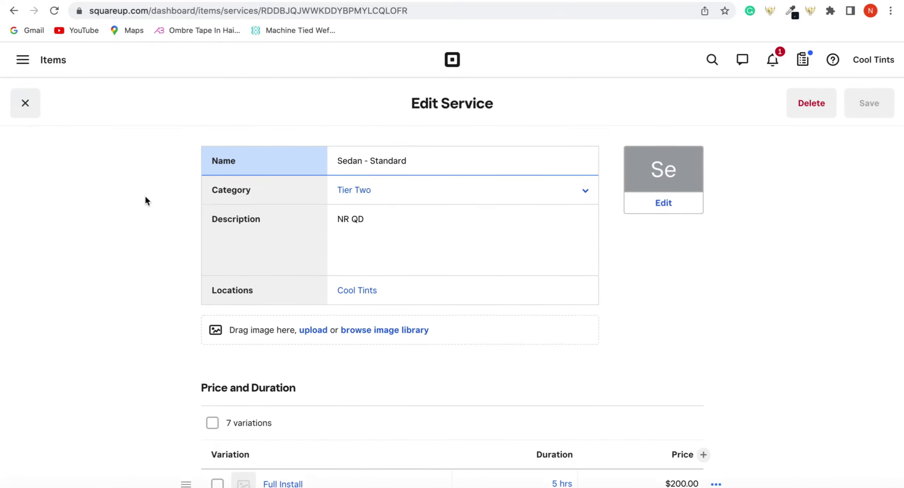
pyautogui.scroll(-5, 208, 272)
pyautogui.scroll(-4, 208, 273)
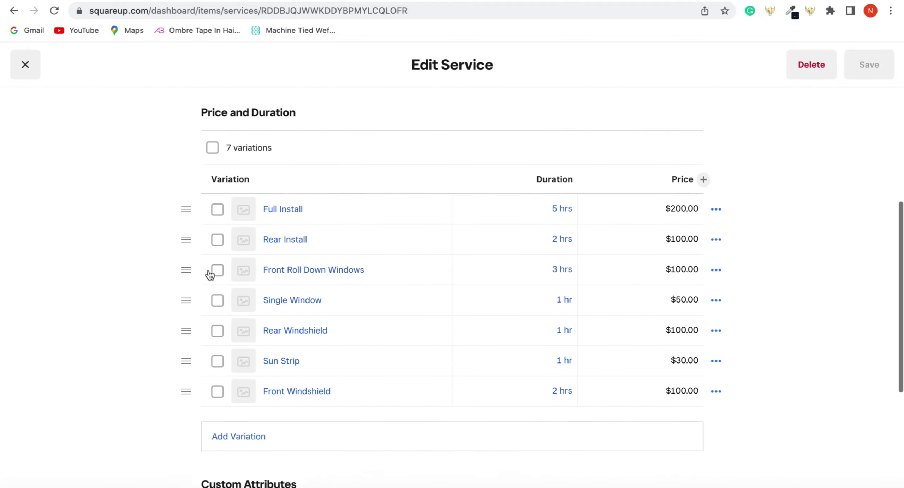
pyautogui.scroll(-5, 513, 277)
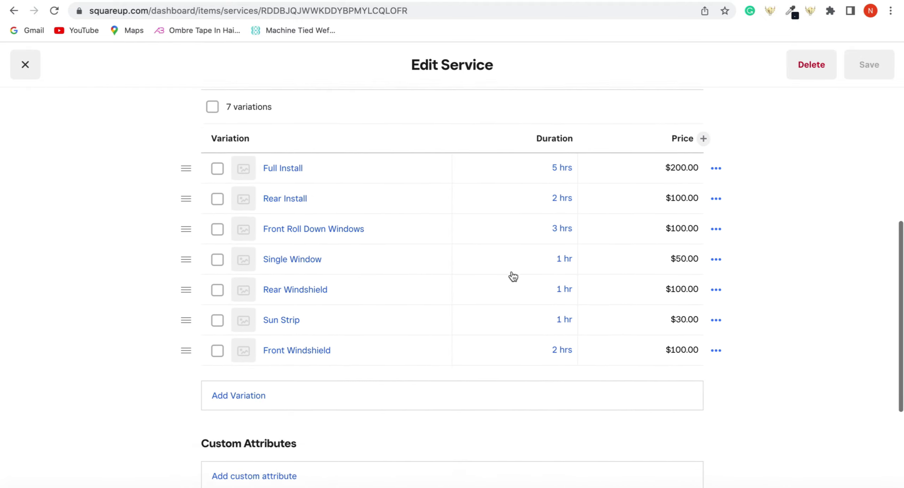
pyautogui.scroll(2, 513, 276)
pyautogui.scroll(10, 512, 274)
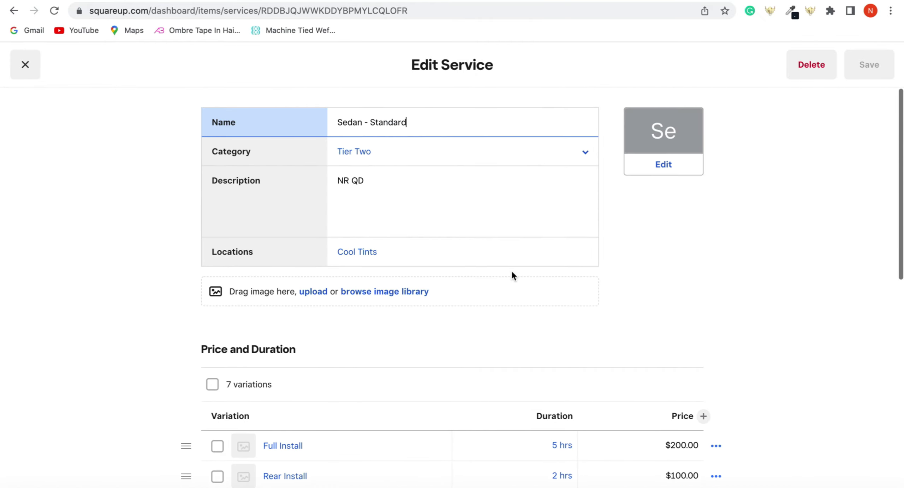
pyautogui.click(24, 67)
# - Add the NR QD Compact SUV prices to Square from Tint Bolt
pyautogui.hotkey('ctrl', 'Tab')
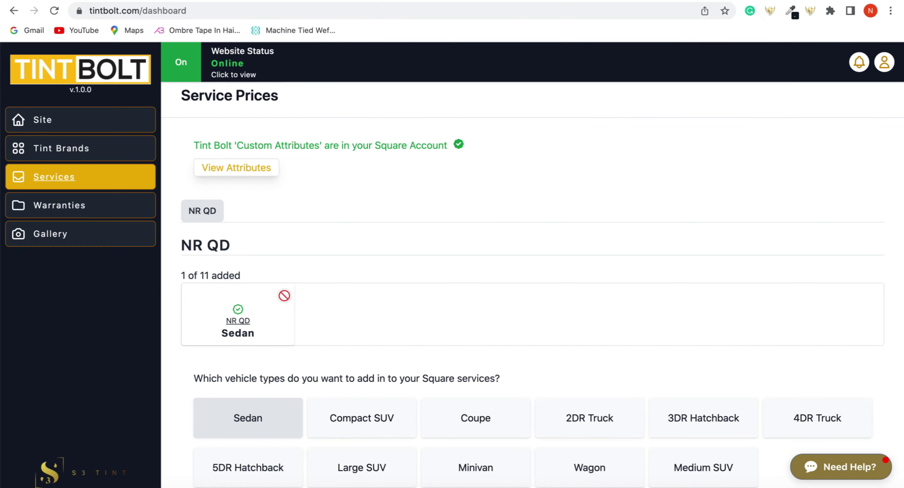
pyautogui.scroll(-2, 230, 228)
pyautogui.scroll(1, 208, 147)
pyautogui.scroll(-1, 208, 148)
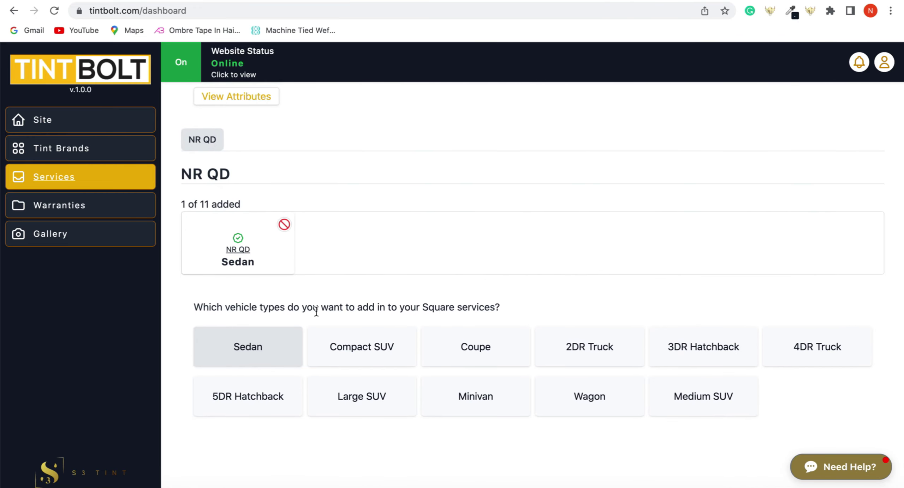
pyautogui.click(326, 343)
pyautogui.scroll(-5, 326, 343)
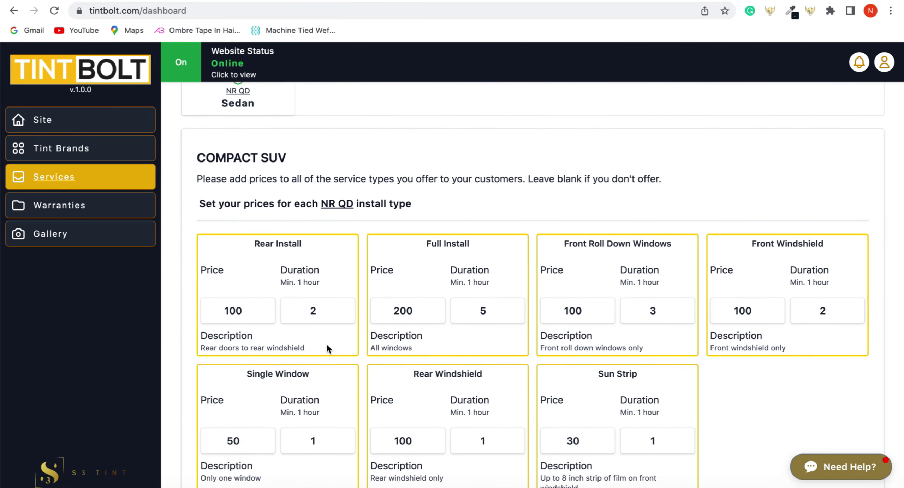
pyautogui.scroll(-2, 326, 343)
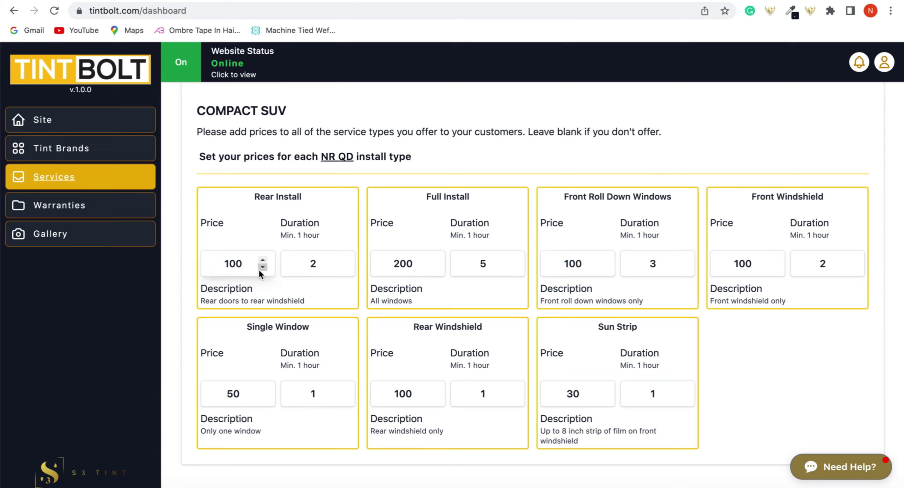
pyautogui.click(230, 263)
pyautogui.scroll(3, 308, 243)
pyautogui.scroll(-7, 308, 244)
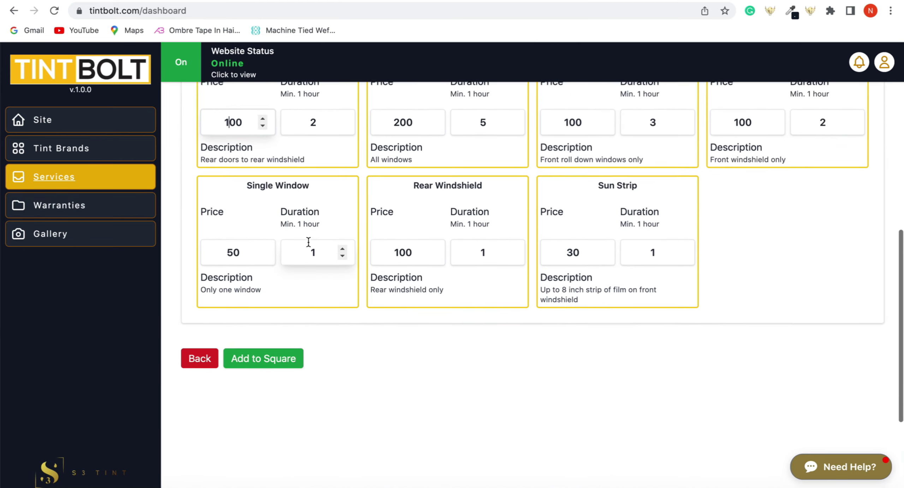
pyautogui.click(268, 347)
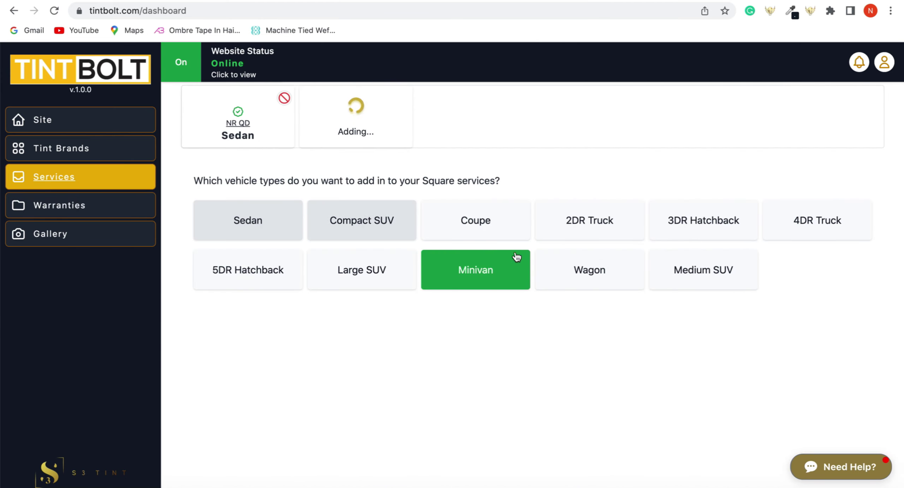
# - Raise the Large SUV prices, such as Full Install 400, and add them to Square
pyautogui.click(373, 280)
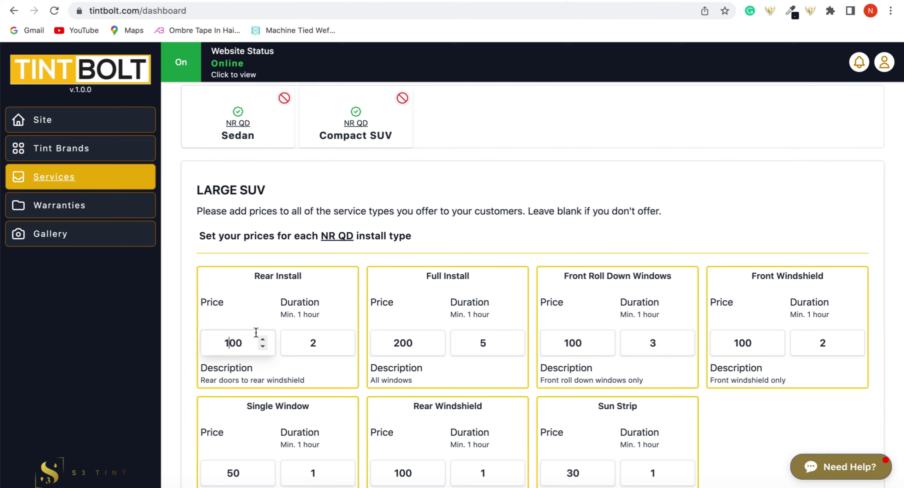
pyautogui.click(398, 343)
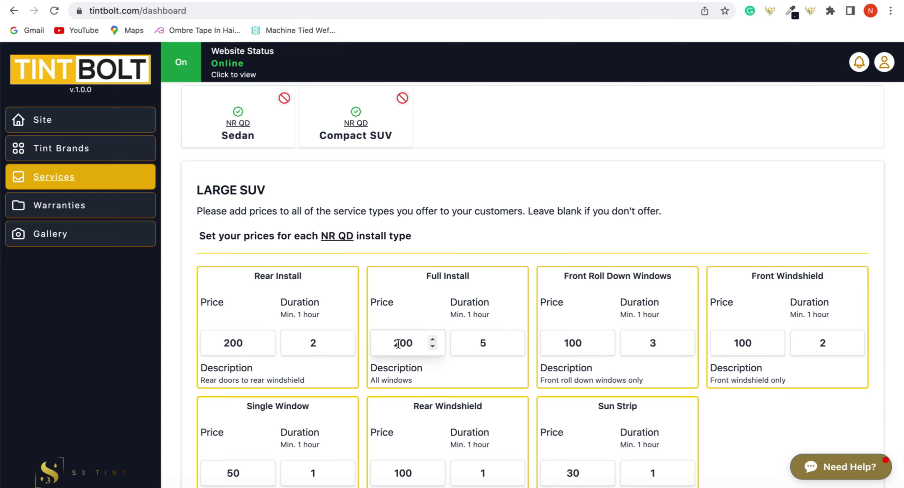
pyautogui.click(569, 343)
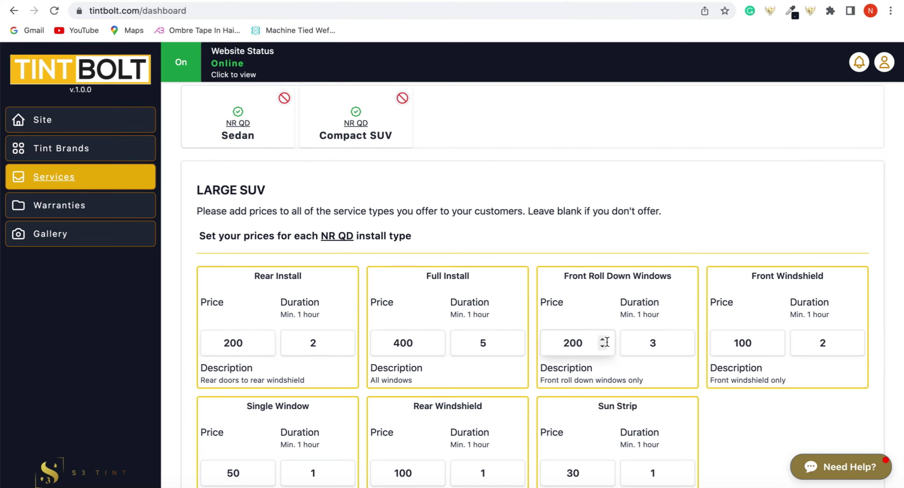
pyautogui.click(740, 343)
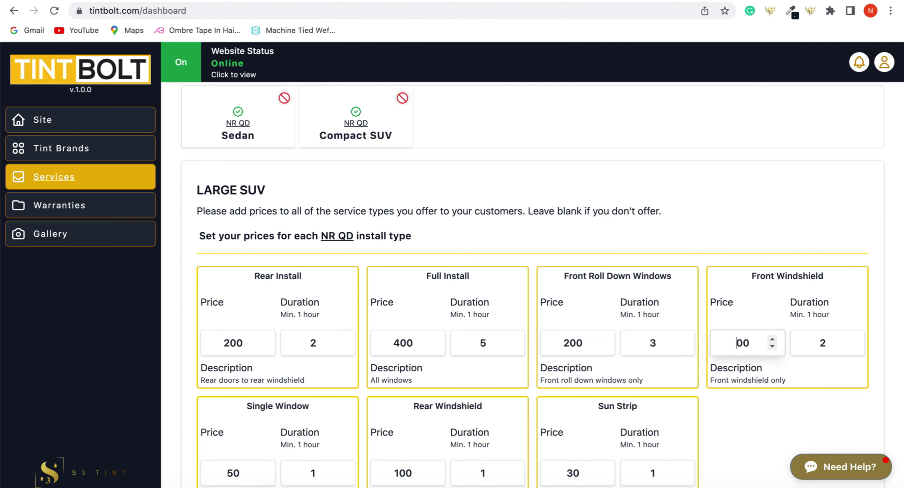
pyautogui.scroll(-3, 694, 354)
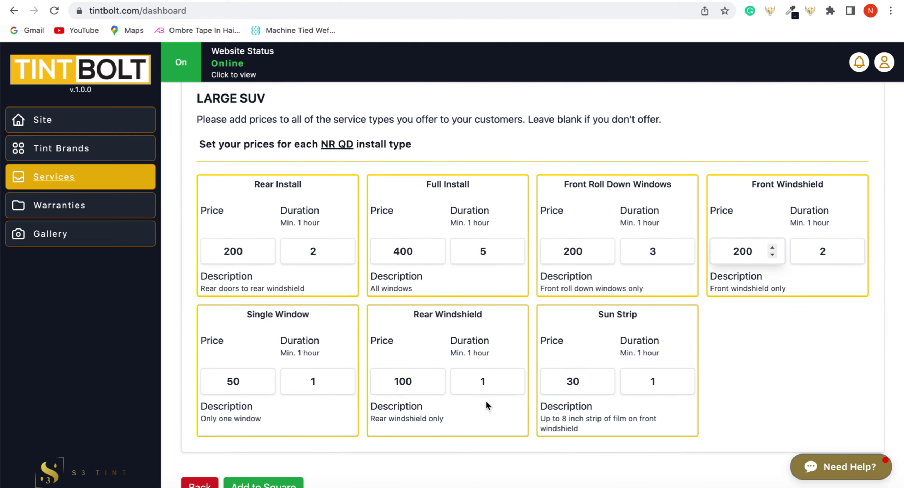
pyautogui.click(572, 381)
pyautogui.press('BackSpace')
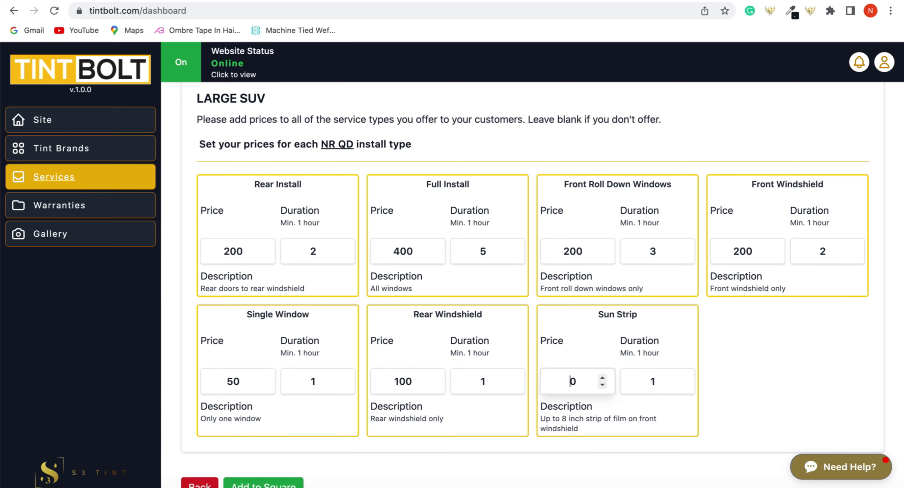
pyautogui.click(401, 382)
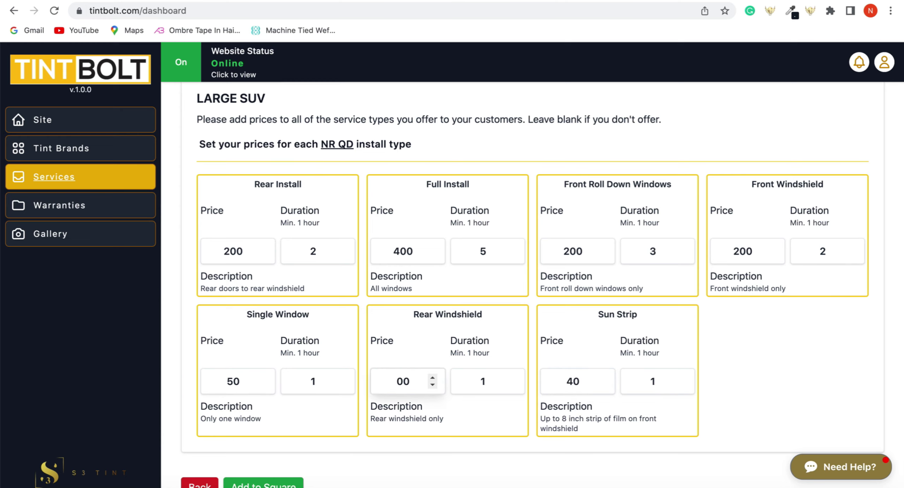
pyautogui.write('1')
pyautogui.click(233, 382)
pyautogui.write('3')
pyautogui.scroll(-2, 226, 383)
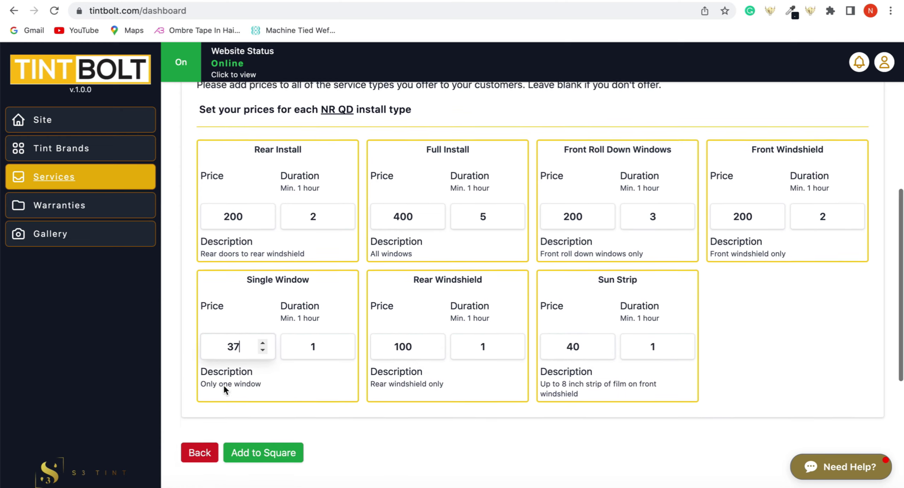
pyautogui.click(250, 436)
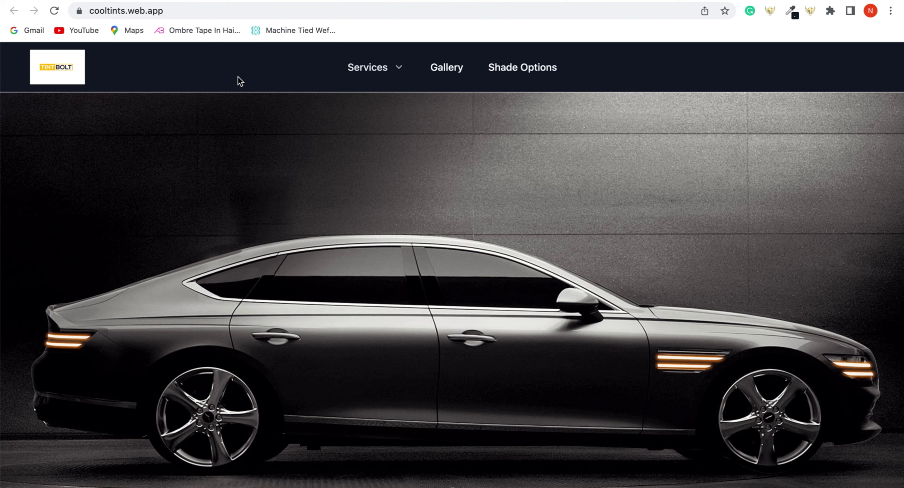
# - Browse the live site's Shade Options cards for NR Charcoal QD 05, 20, 30 and 40
pyautogui.click(520, 74)
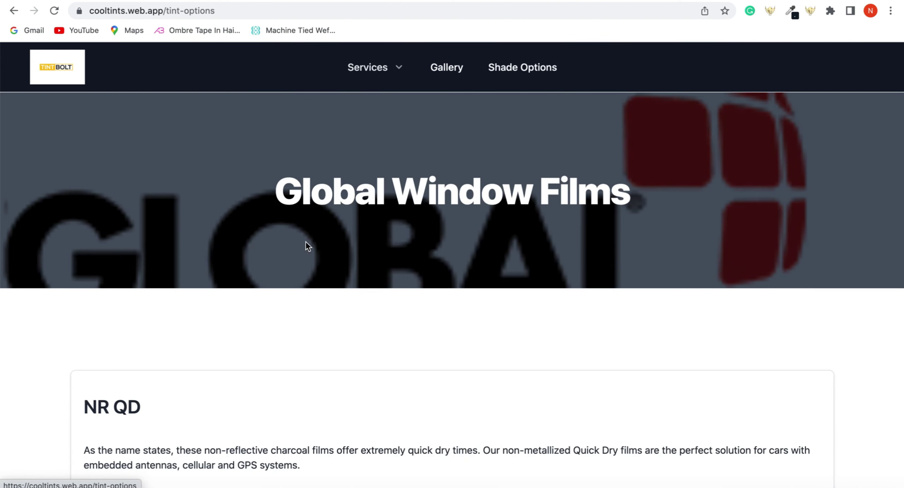
pyautogui.scroll(-10, 393, 236)
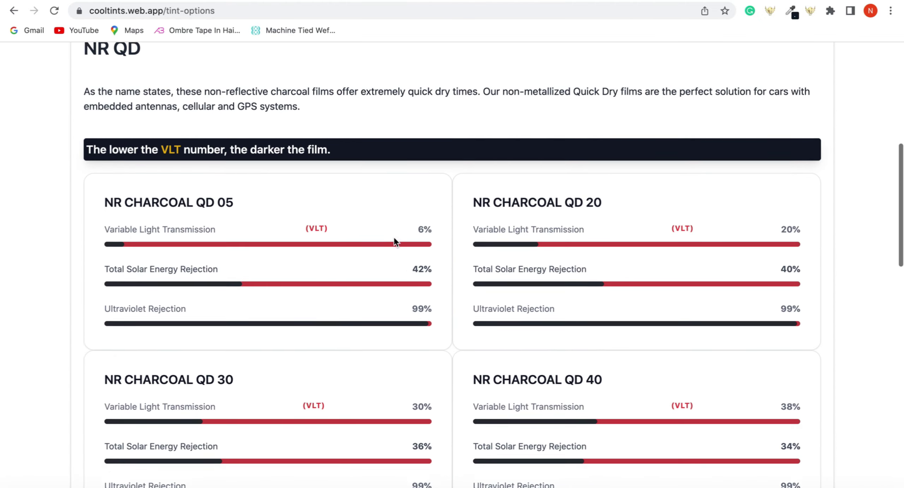
pyautogui.scroll(-12, 394, 237)
pyautogui.scroll(4, 394, 239)
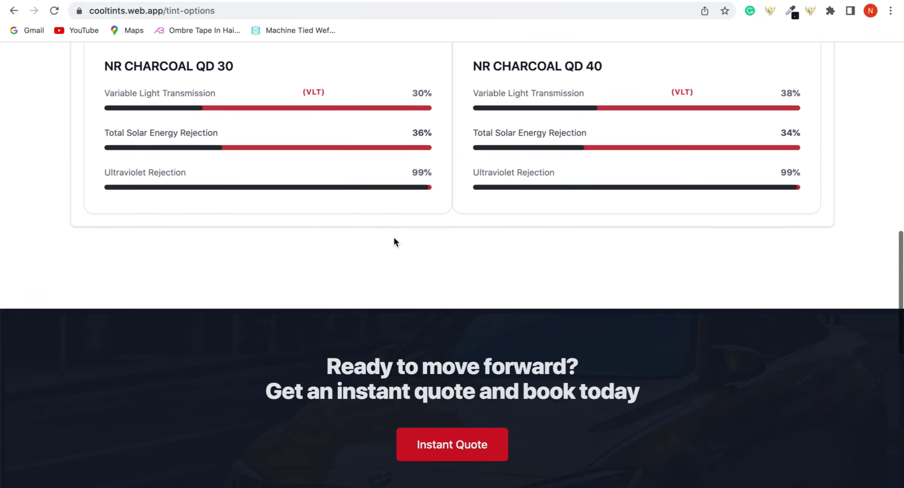
pyautogui.scroll(15, 393, 236)
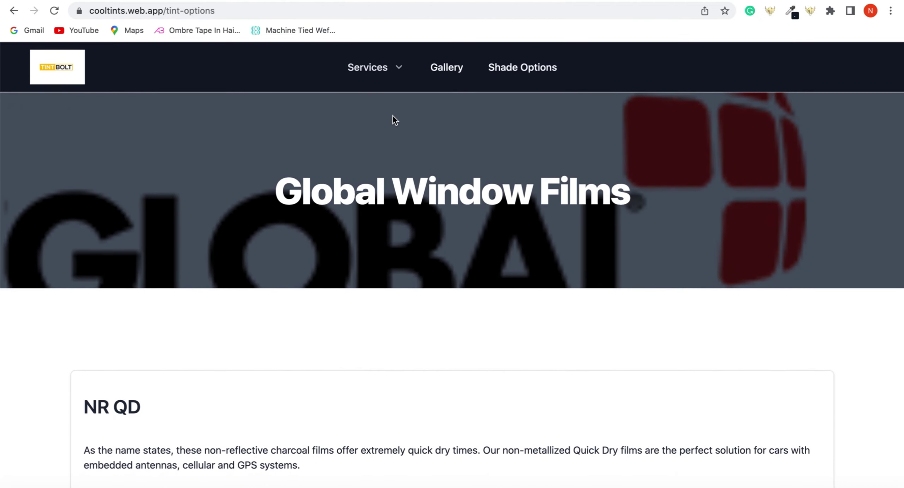
# - On Tinting Service, quote a Sedan Full Install at $200.00, then close the quote panel
pyautogui.click(390, 78)
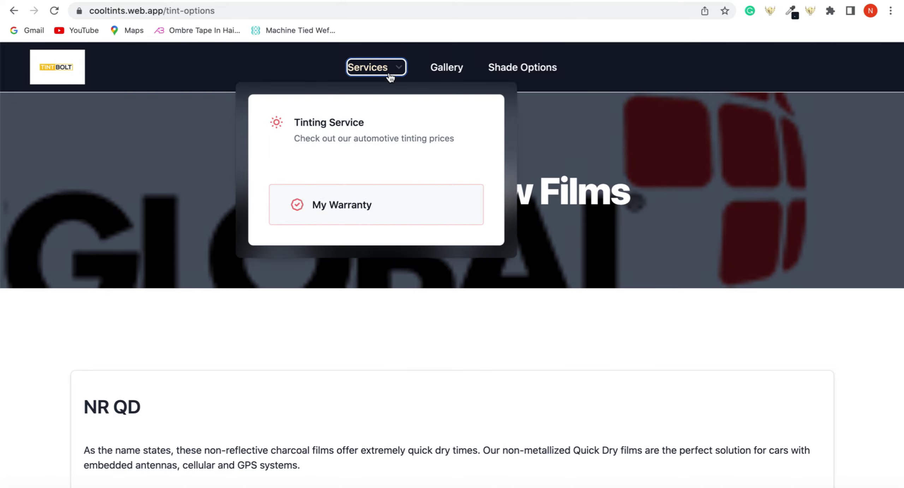
pyautogui.click(358, 140)
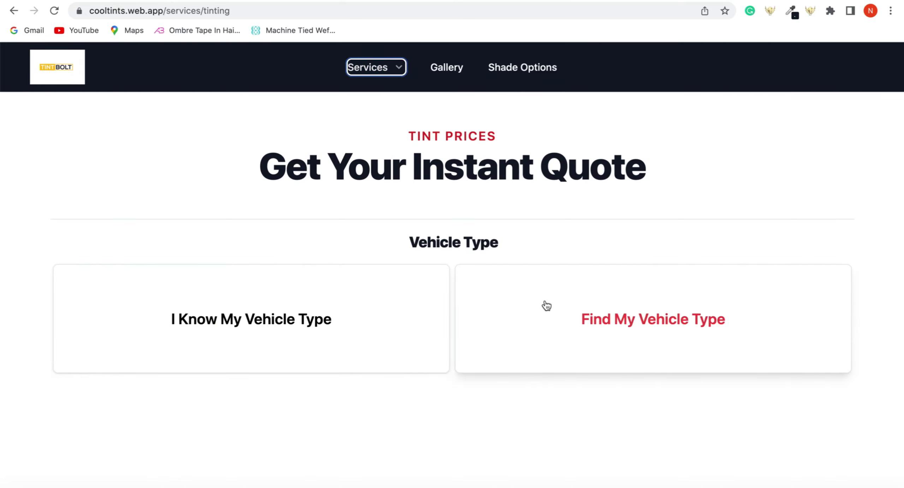
pyautogui.click(367, 342)
pyautogui.scroll(-5, 367, 343)
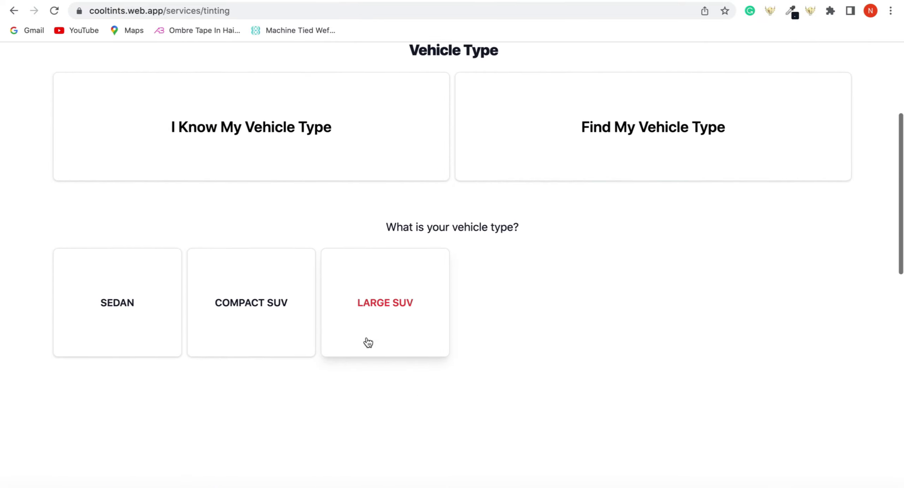
pyautogui.click(135, 282)
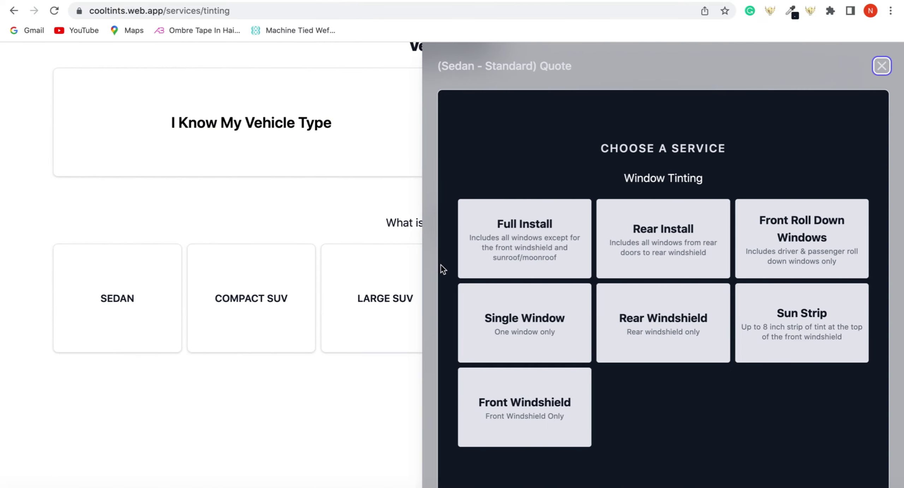
pyautogui.click(478, 260)
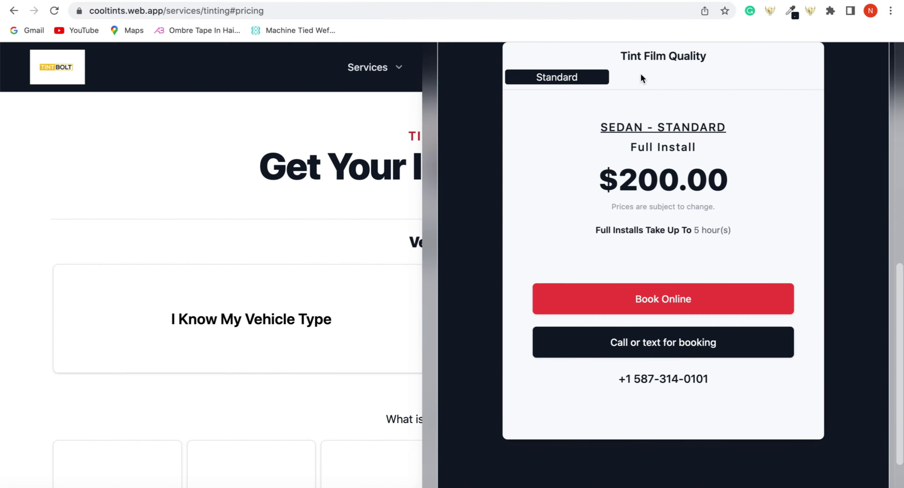
pyautogui.click(564, 459)
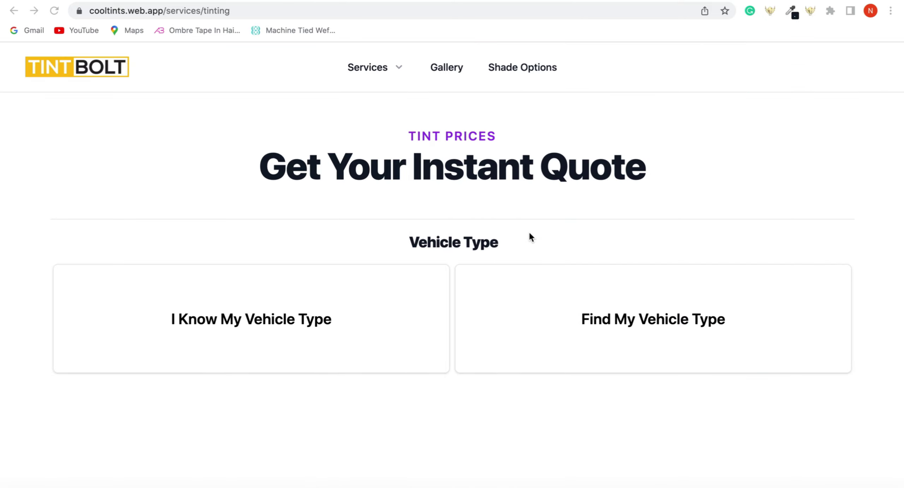
# - Find Ford, then Fusion, then Sedan, and view its $200.00 Sedan - Standard Full Install quote
pyautogui.click(638, 329)
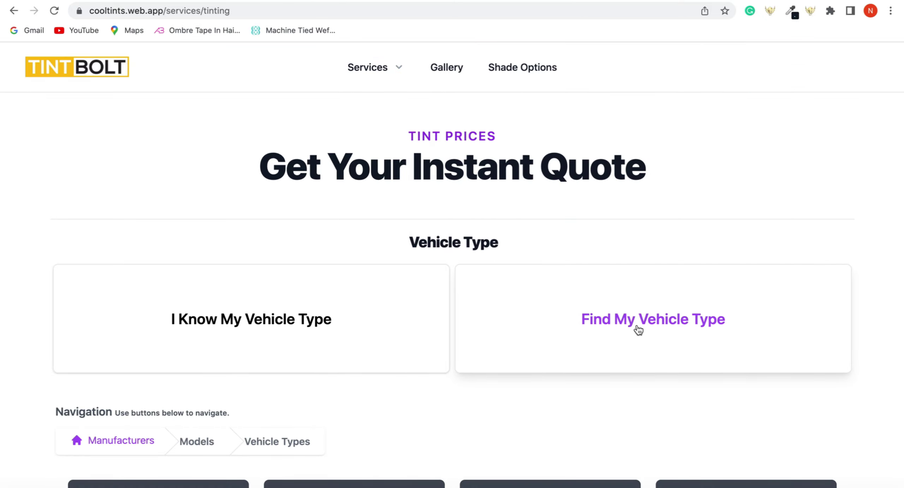
pyautogui.scroll(-10, 418, 429)
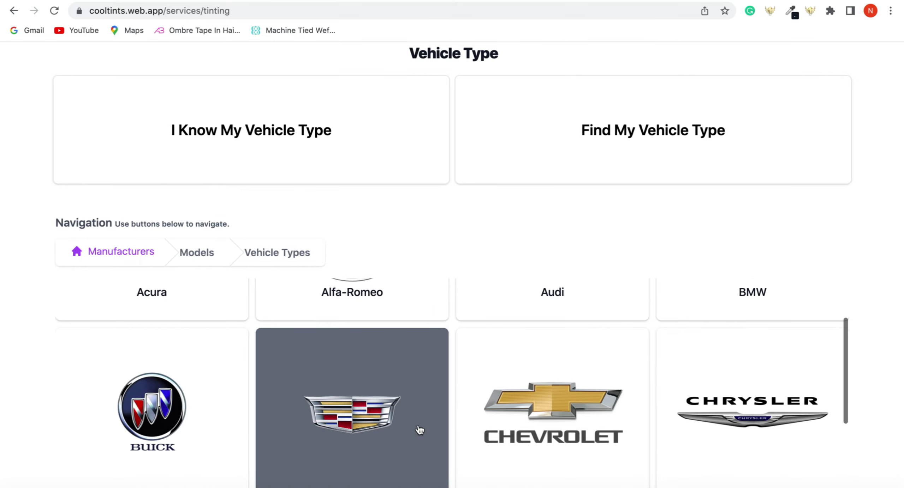
pyautogui.scroll(-5, 419, 429)
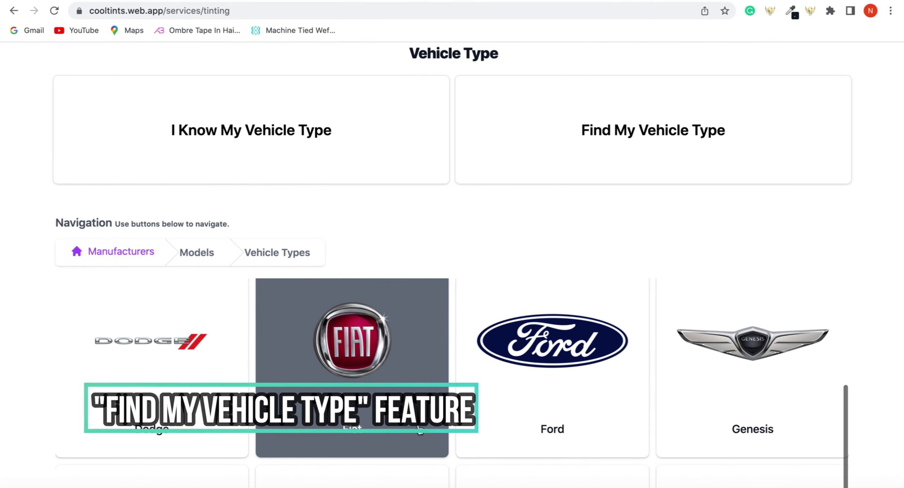
pyautogui.click(557, 394)
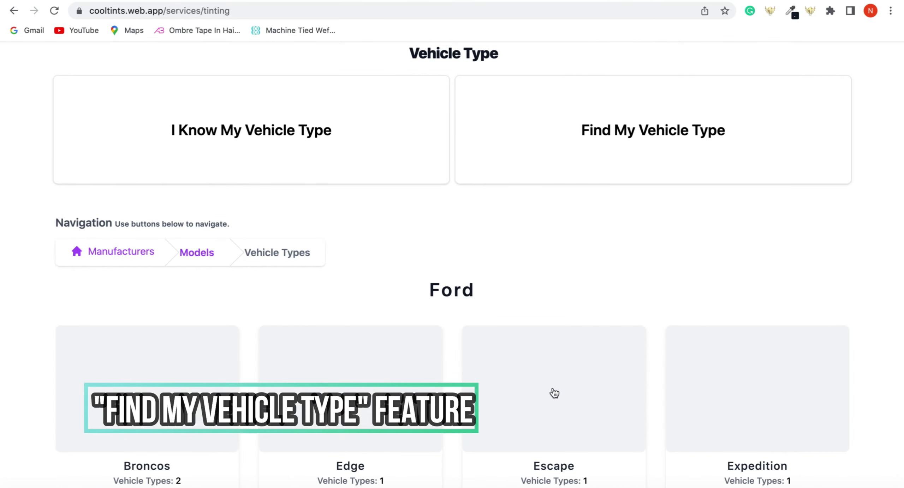
pyautogui.scroll(-5, 199, 396)
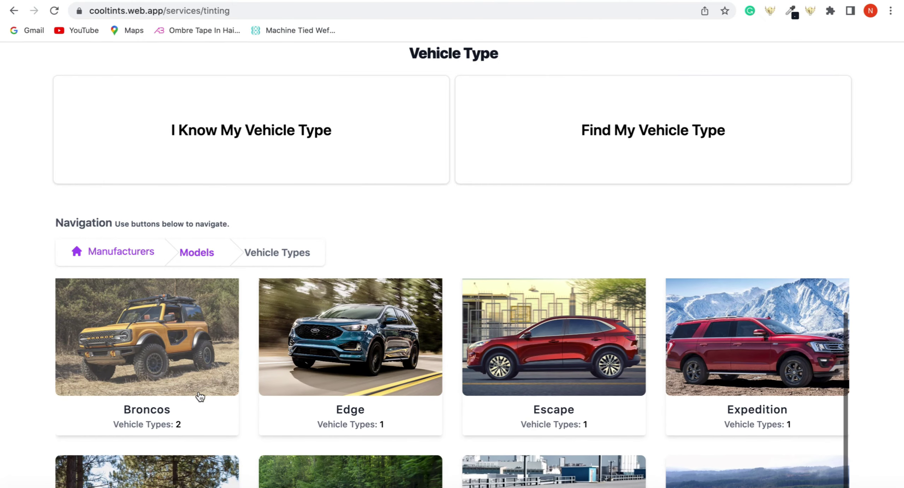
pyautogui.scroll(-5, 200, 396)
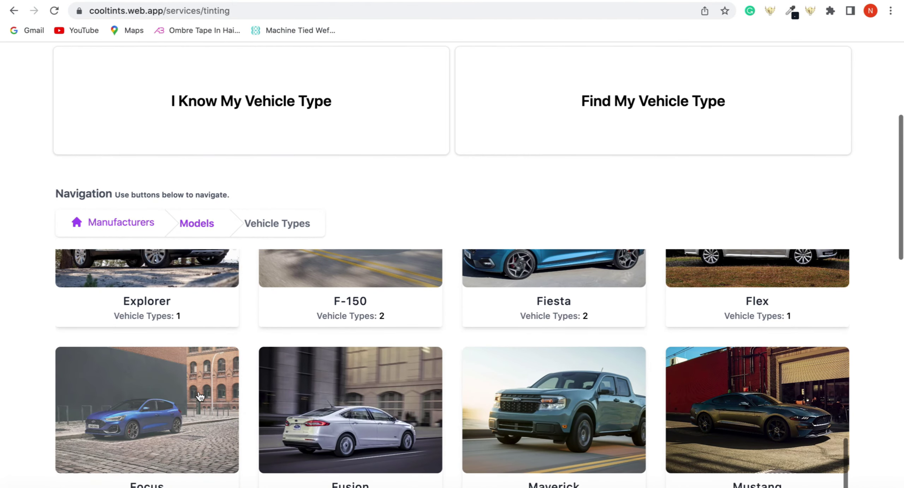
pyautogui.scroll(-2, 199, 396)
pyautogui.click(322, 372)
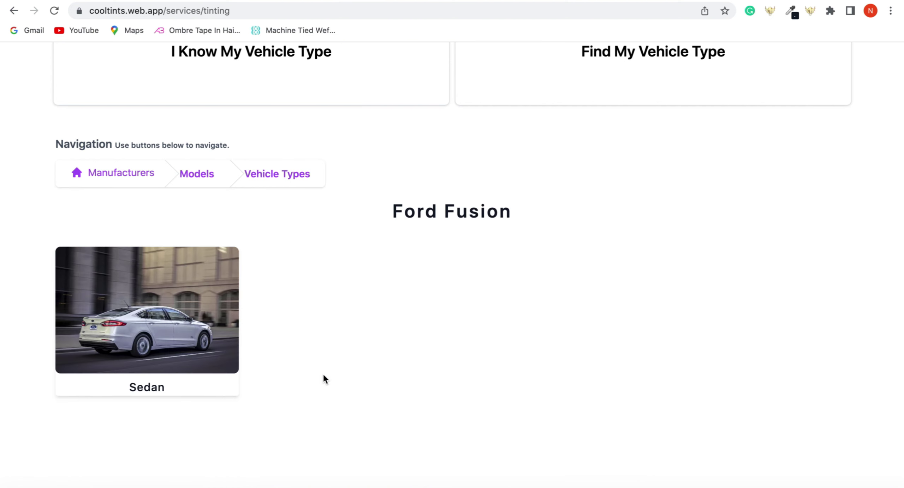
pyautogui.click(169, 336)
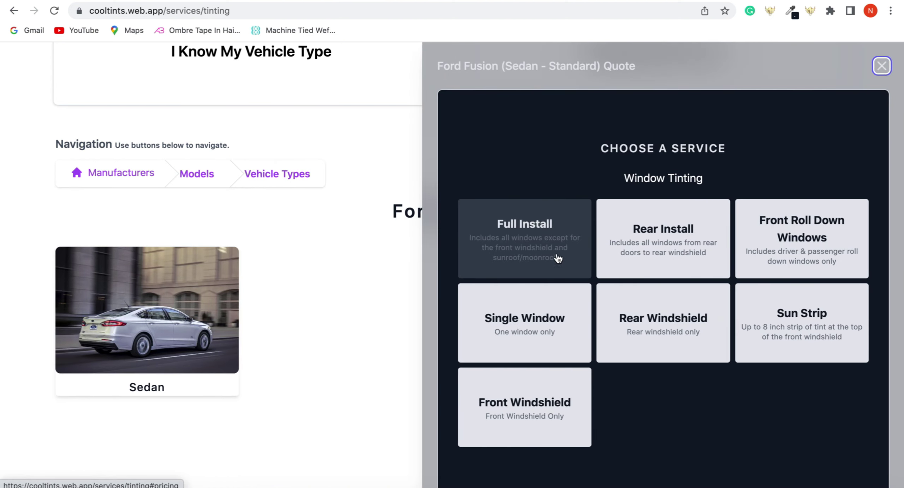
pyautogui.click(522, 253)
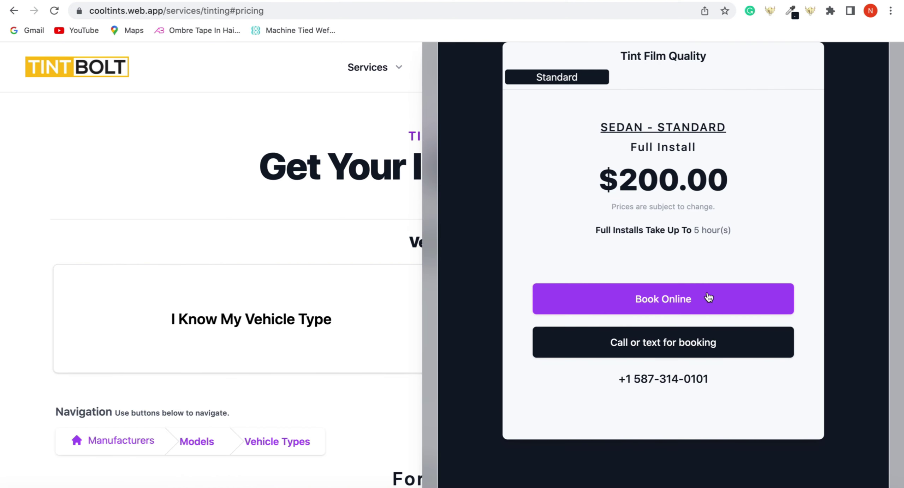
pyautogui.scroll(2, 620, 199)
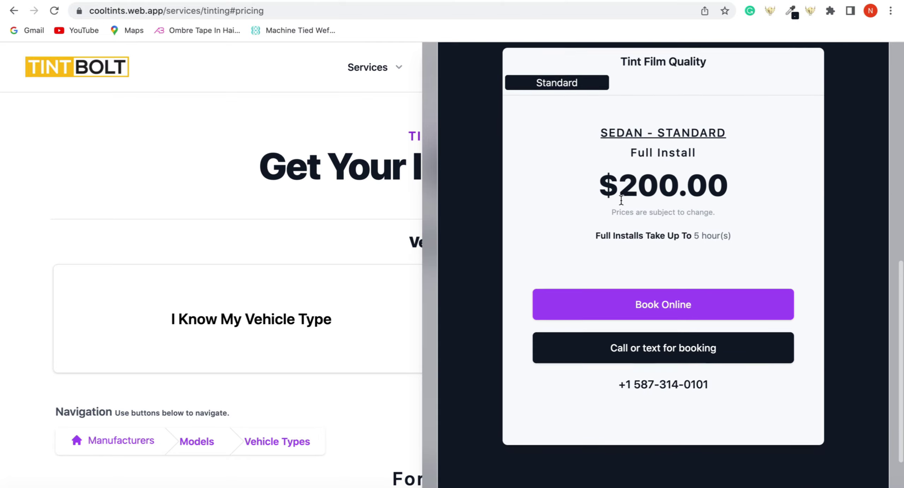
pyautogui.scroll(-2, 621, 200)
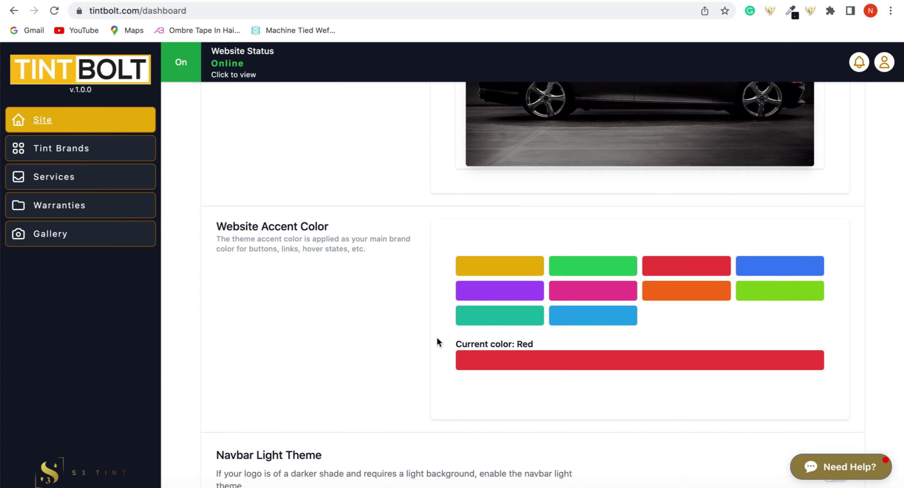
# - Choose the purple swatch for Website Accent Color and save it
pyautogui.scroll(-3, 437, 336)
pyautogui.scroll(-1, 436, 336)
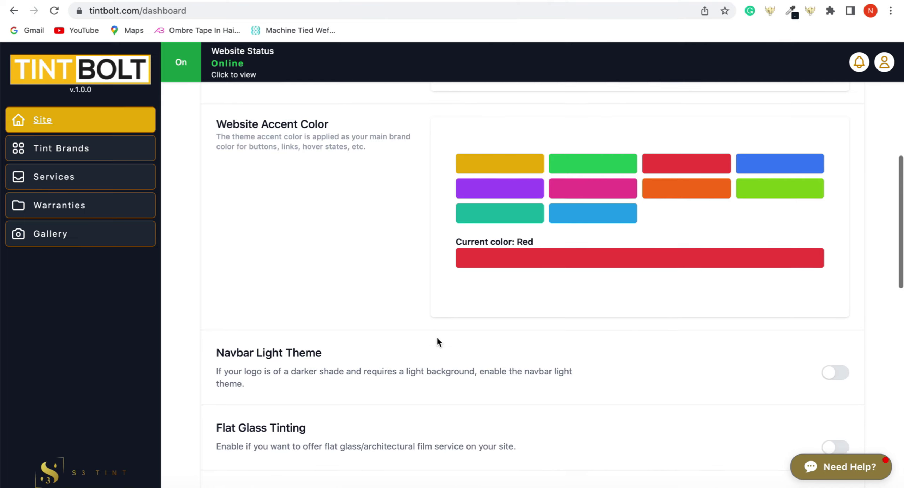
pyautogui.scroll(-1, 436, 342)
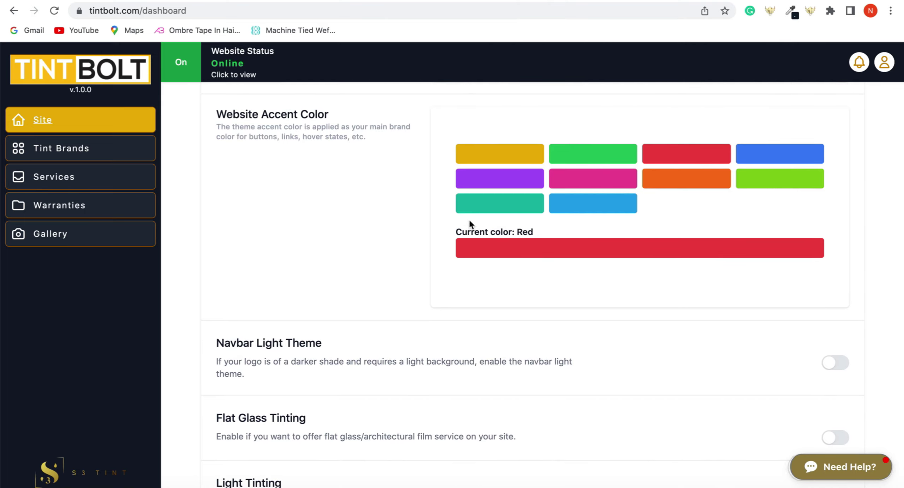
pyautogui.click(490, 186)
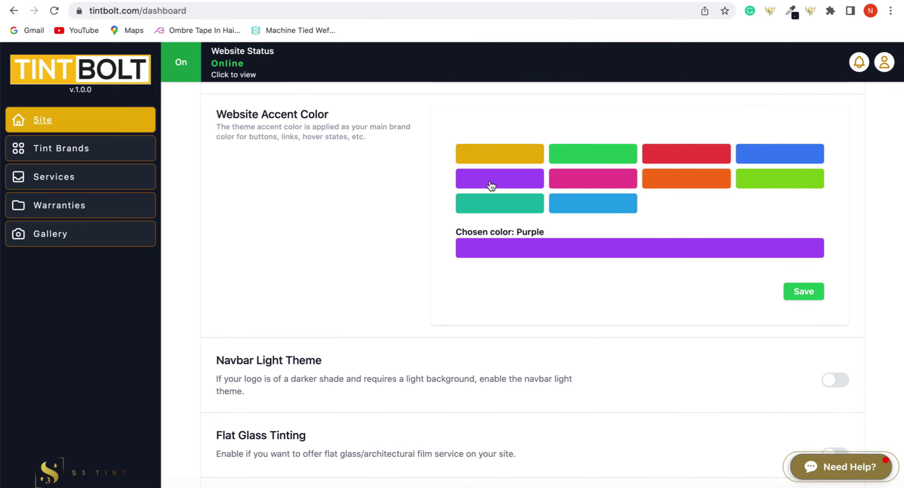
pyautogui.click(803, 291)
pyautogui.scroll(-1, 565, 314)
pyautogui.scroll(-5, 564, 312)
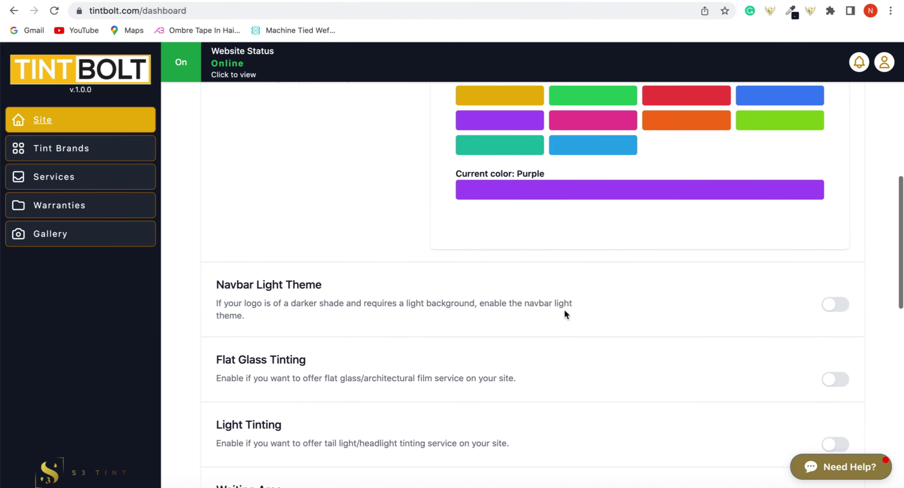
# - Enable Light Tinting and save the Vehicle Pickup & Dropoff settings
pyautogui.scroll(-1, 564, 314)
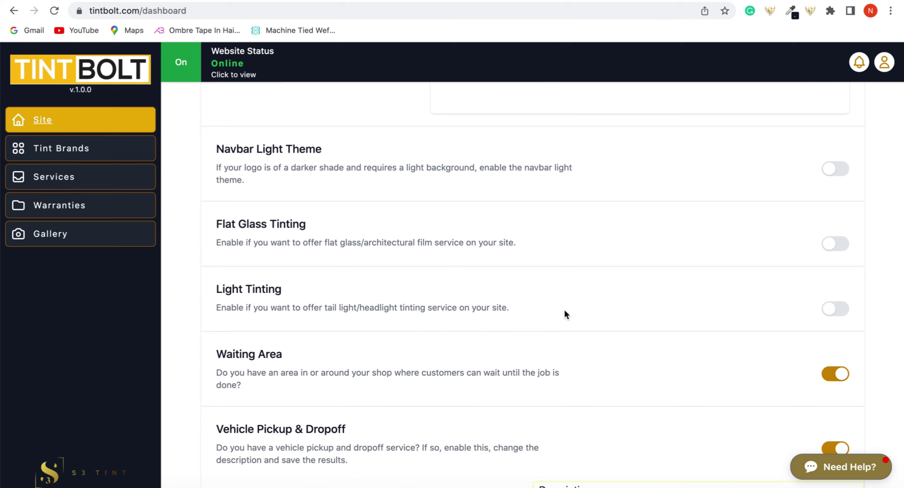
pyautogui.scroll(-1, 564, 314)
pyautogui.scroll(-1, 564, 314)
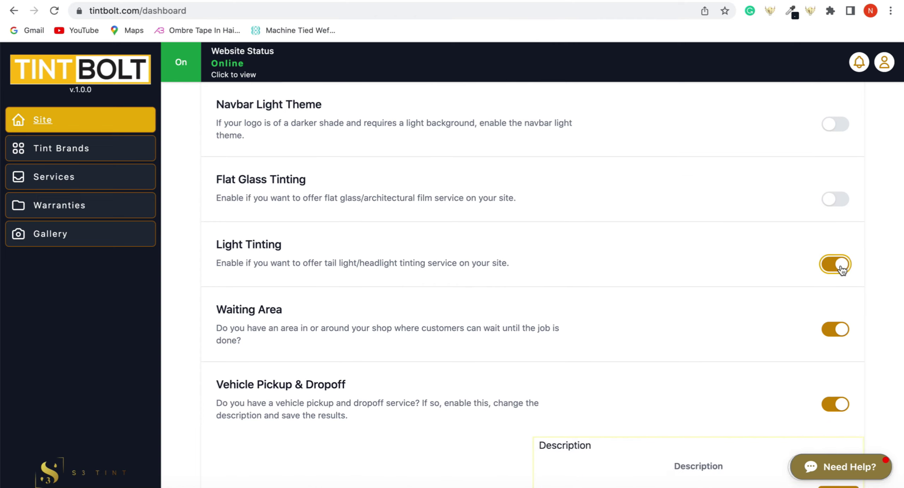
pyautogui.scroll(3, 838, 183)
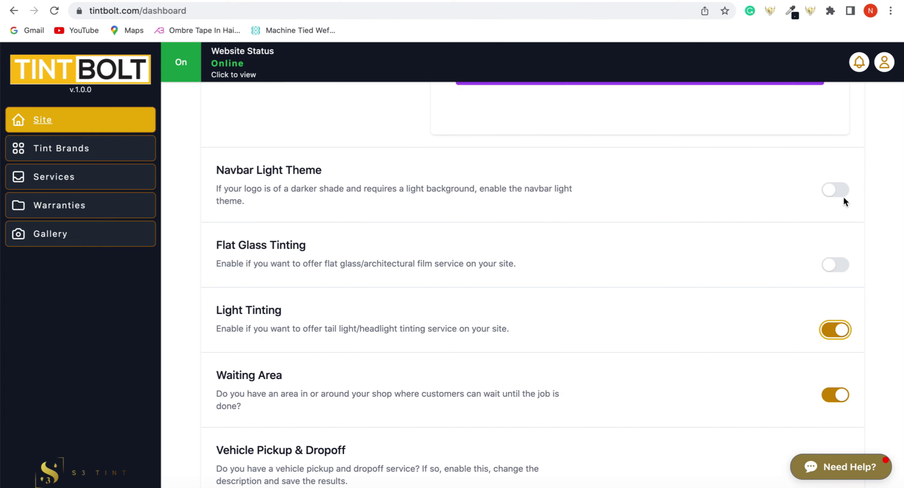
pyautogui.scroll(-3, 669, 327)
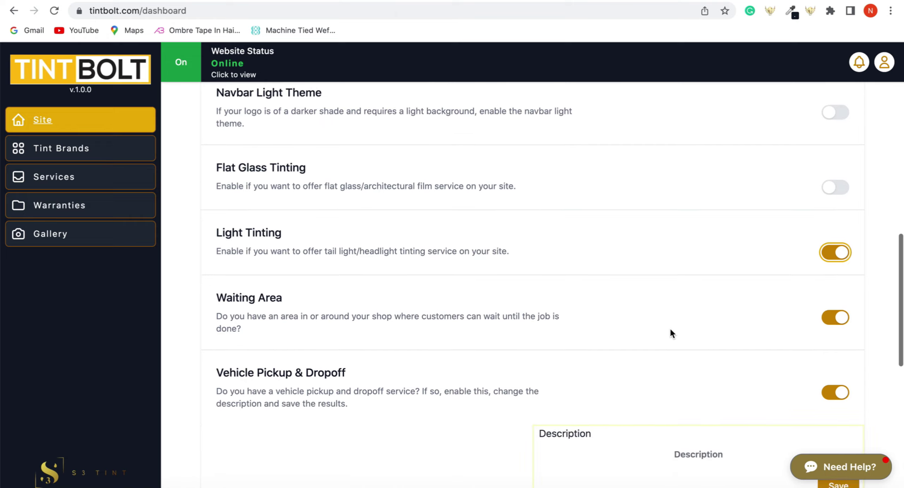
pyautogui.scroll(-5, 811, 316)
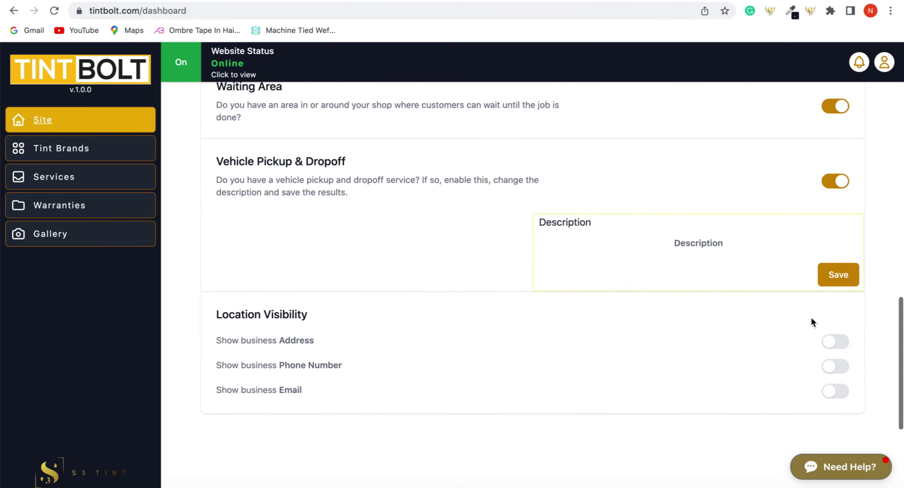
pyautogui.scroll(-1, 810, 322)
pyautogui.click(840, 252)
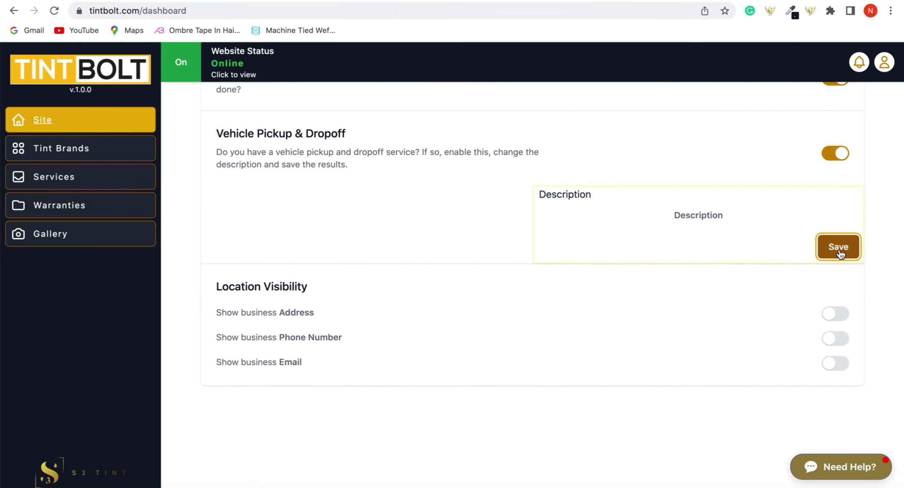
# - Turn on Show business Address, leaving phone number and email hidden
pyautogui.scroll(2, 517, 295)
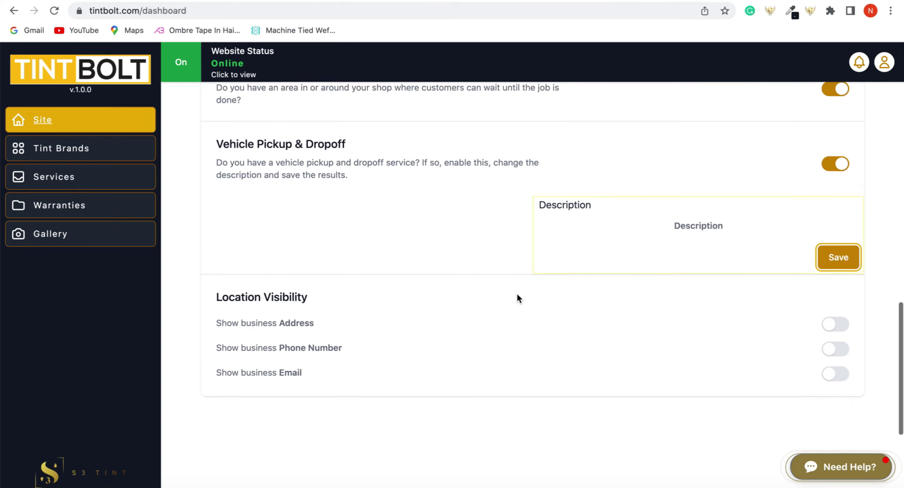
pyautogui.scroll(2, 516, 299)
pyautogui.scroll(-5, 299, 216)
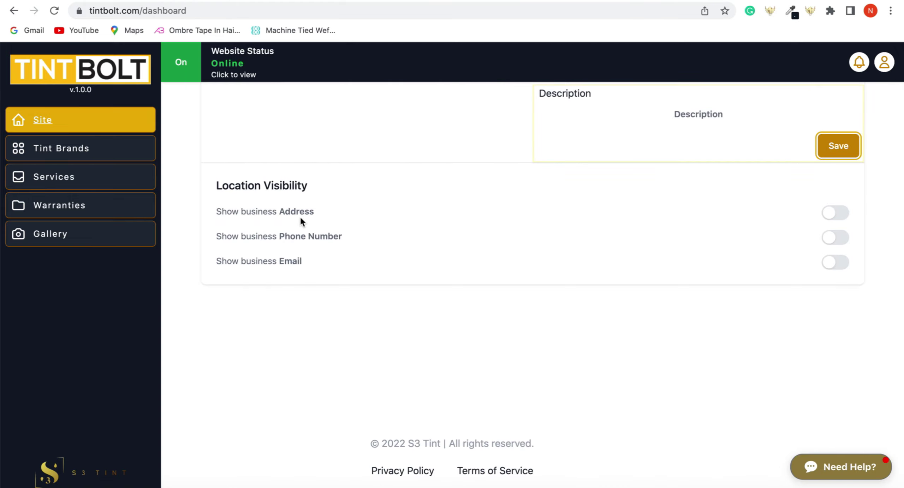
pyautogui.click(837, 213)
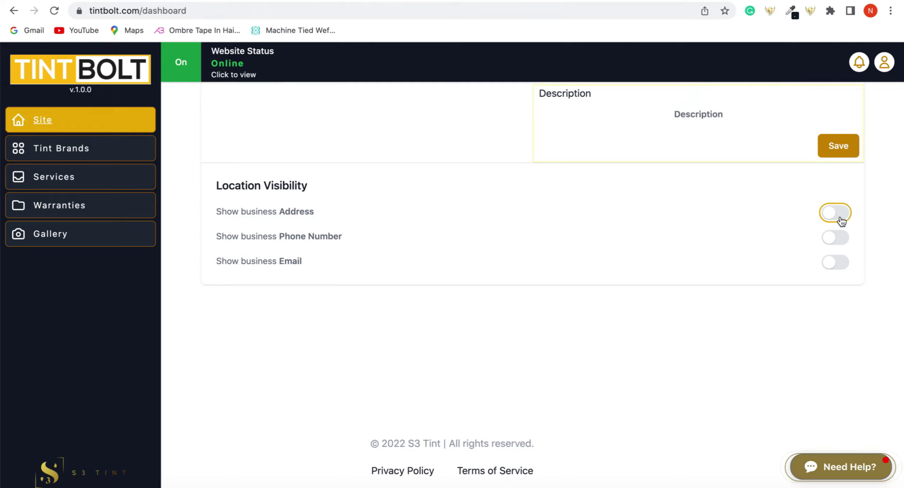
pyautogui.scroll(-2, 759, 282)
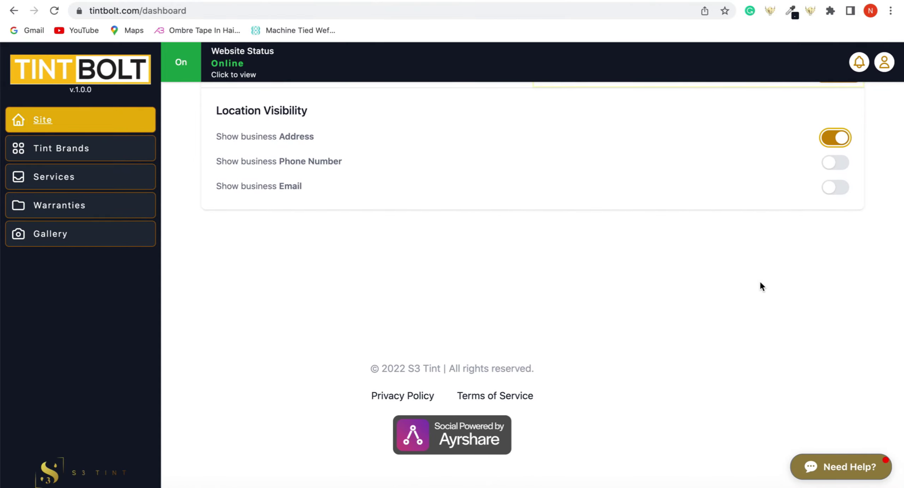
# - Open cooltints.web.app to review the new light tinting section and the contact address
pyautogui.scroll(20, 759, 280)
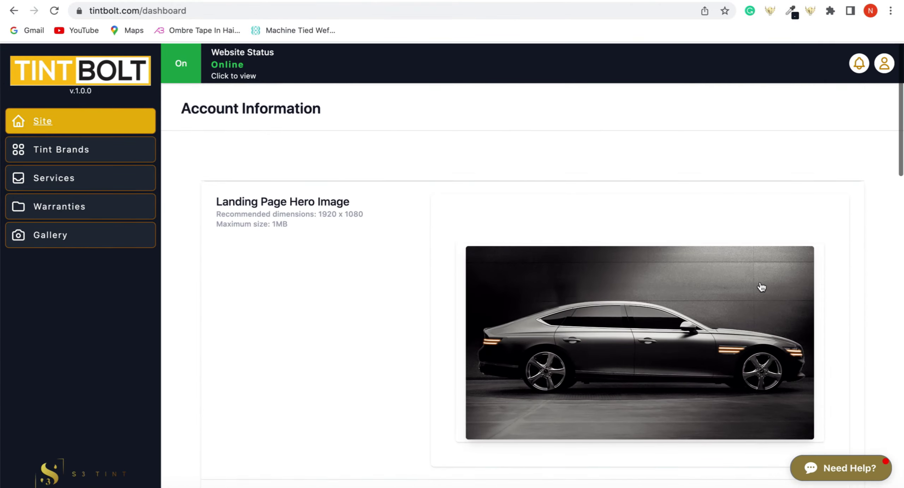
pyautogui.click(230, 74)
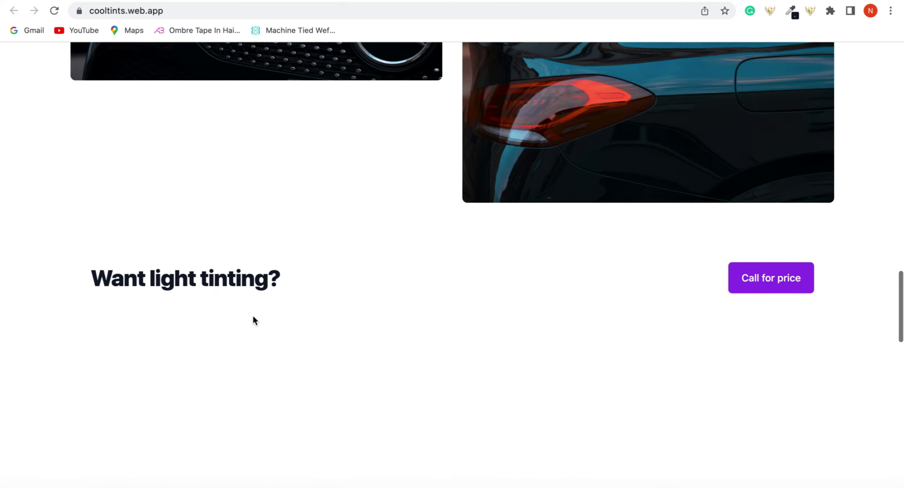
pyautogui.scroll(4, 230, 274)
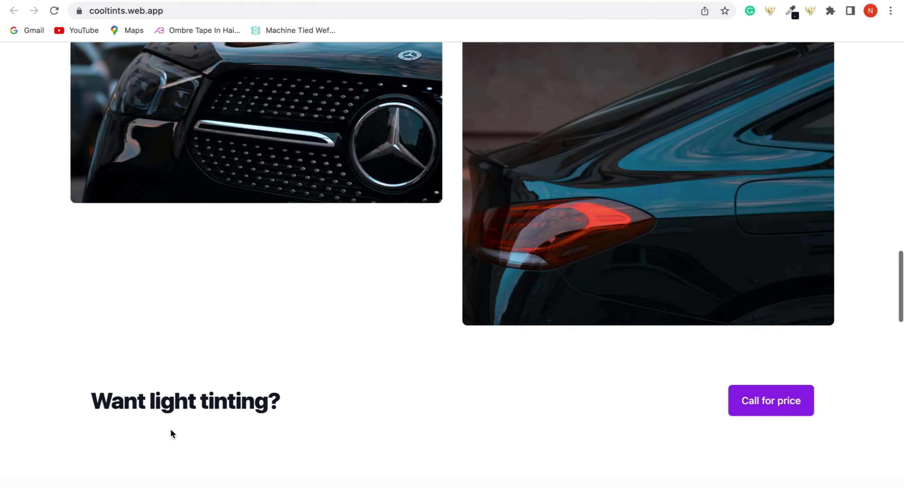
pyautogui.scroll(-15, 184, 363)
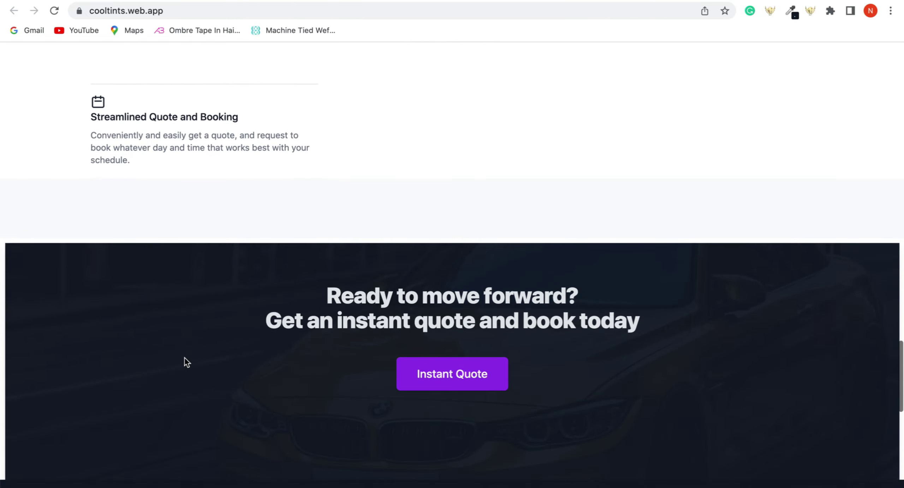
pyautogui.scroll(-8, 185, 362)
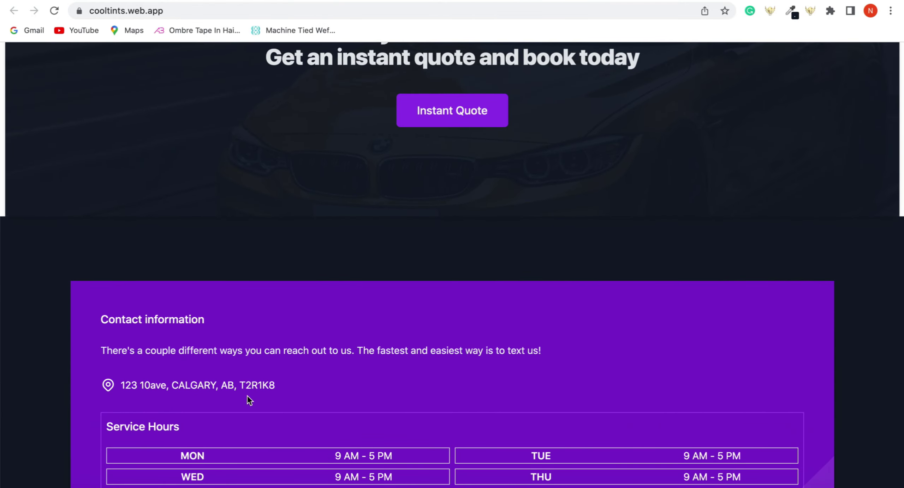
pyautogui.scroll(-3, 171, 402)
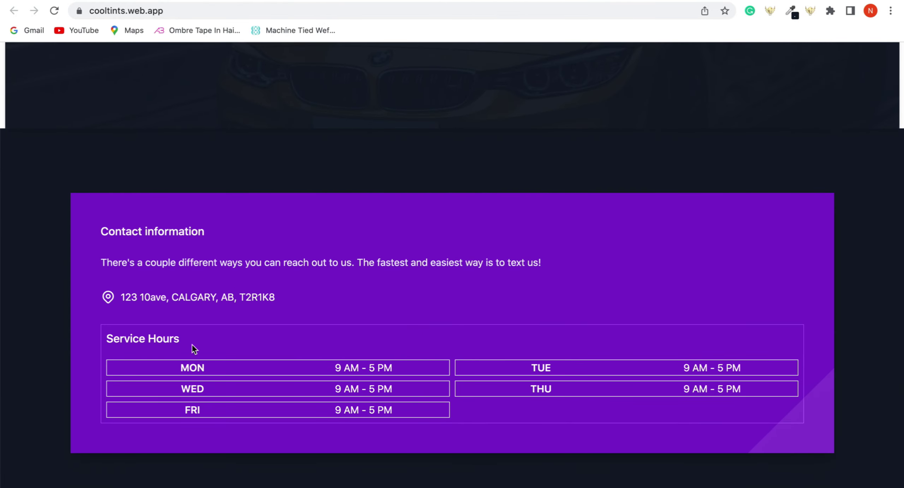
pyautogui.scroll(20, 192, 345)
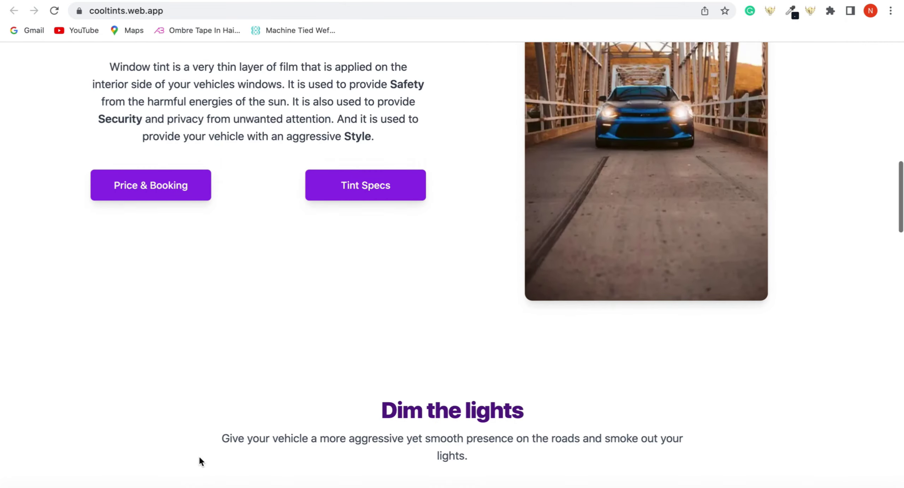
pyautogui.scroll(15, 199, 456)
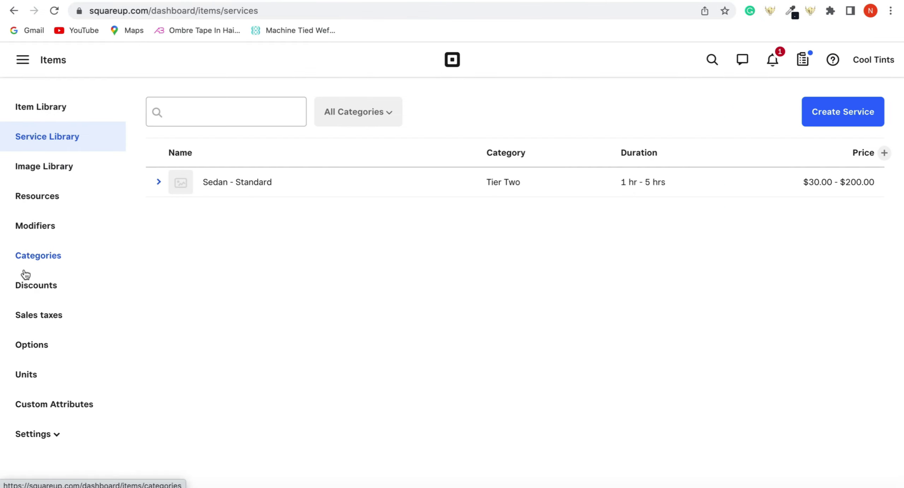
# - Go through Account & Settings › Business information › Locations to the Cool Tints location details
pyautogui.click(21, 63)
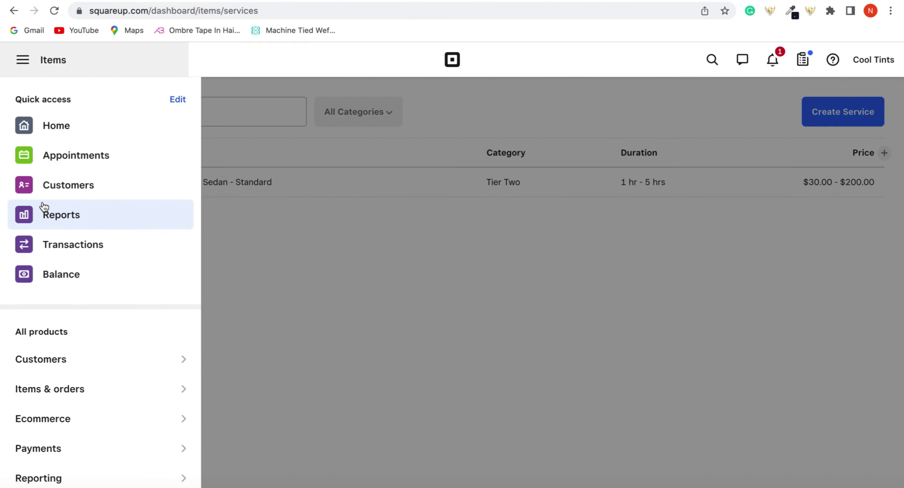
pyautogui.scroll(-4, 40, 208)
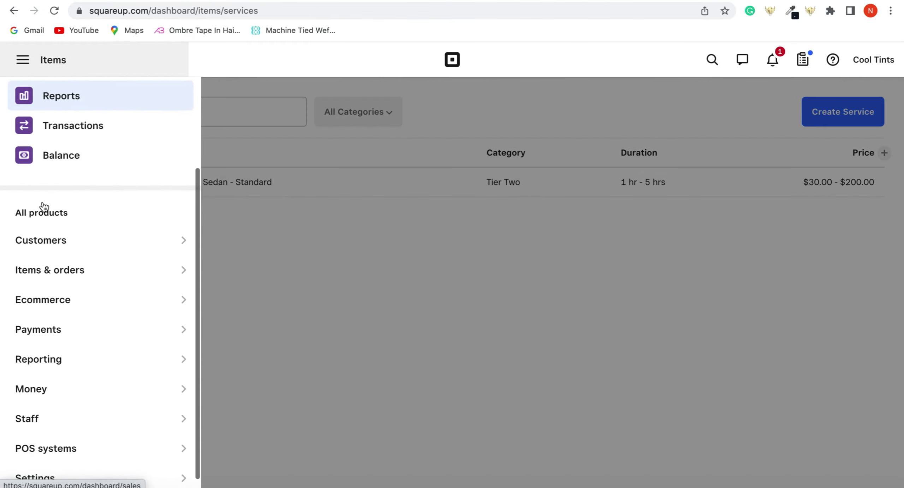
pyautogui.click(35, 469)
pyautogui.click(266, 433)
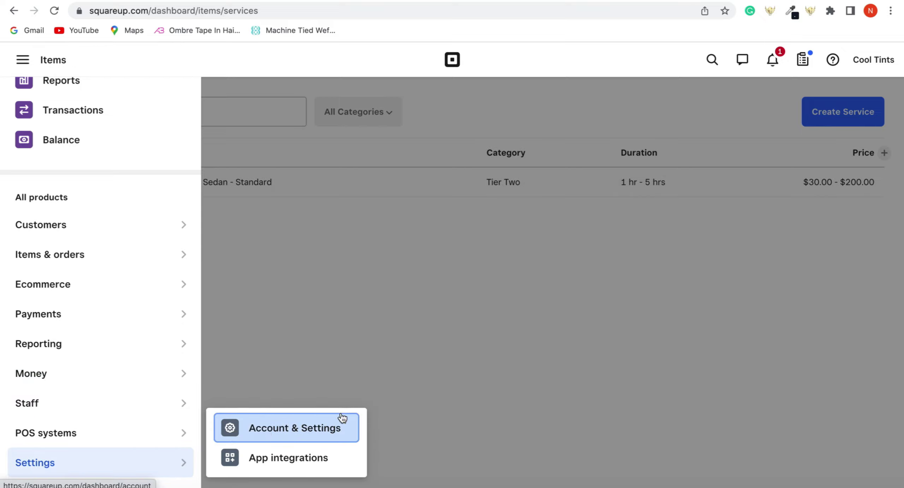
pyautogui.click(317, 438)
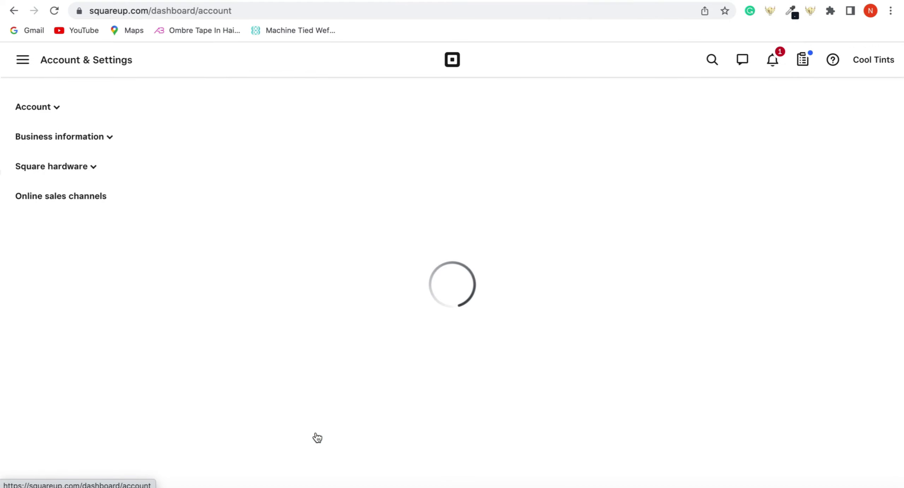
pyautogui.scroll(-2, 86, 271)
pyautogui.click(85, 268)
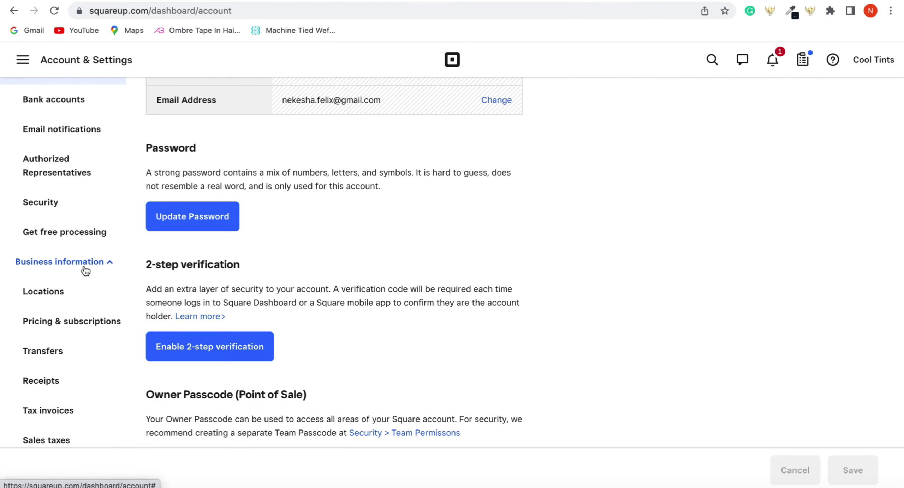
pyautogui.scroll(-2, 64, 342)
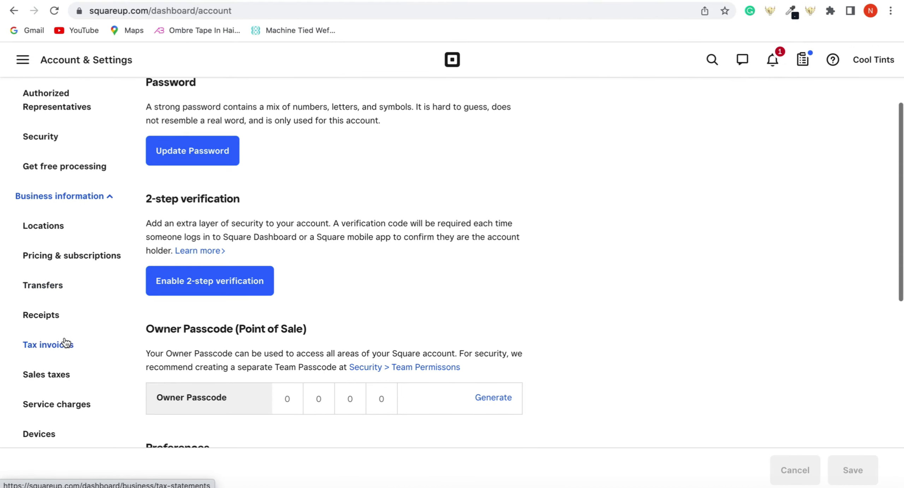
pyautogui.click(54, 237)
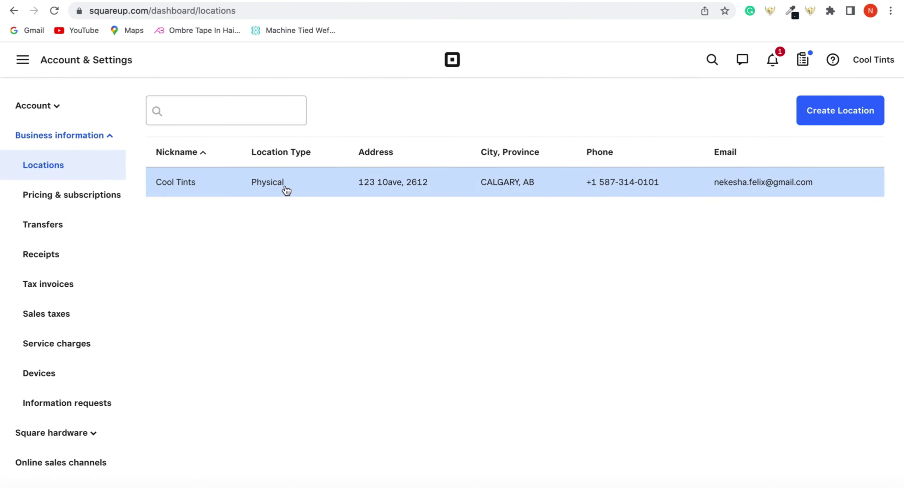
pyautogui.click(334, 222)
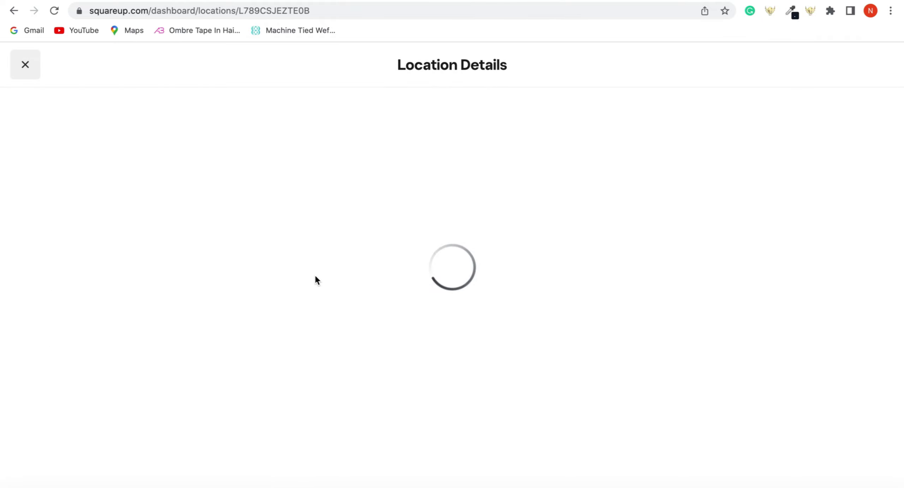
# - Upload 'Bolt tint (861 × 292 px).png' as both the Framed and Full-width logo under Branding
pyautogui.scroll(-8, 315, 277)
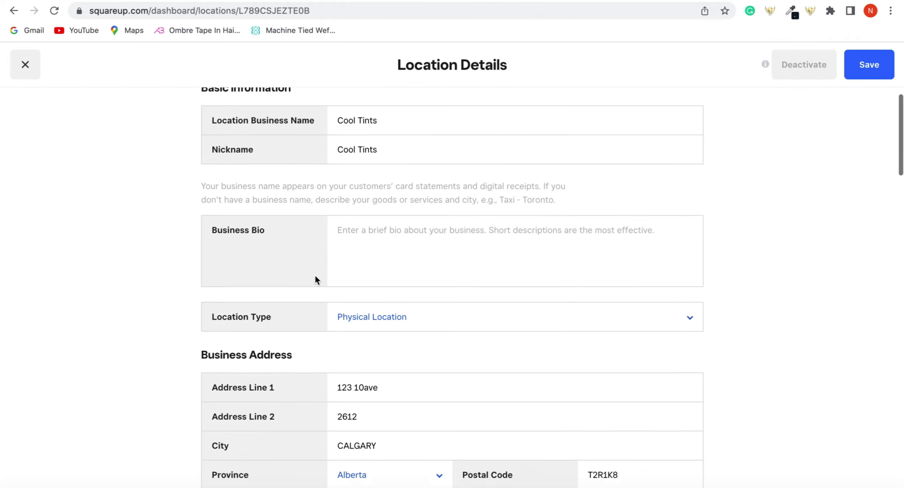
pyautogui.scroll(-8, 315, 275)
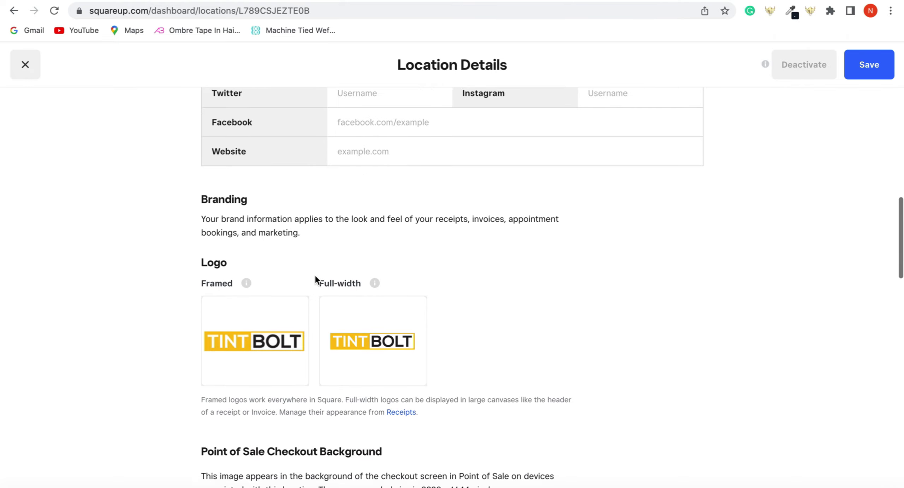
pyautogui.moveTo(256, 308)
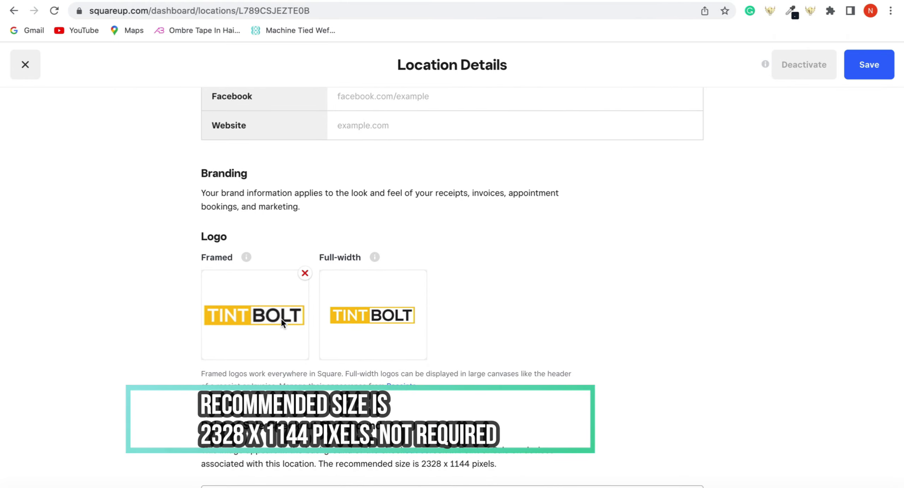
pyautogui.click(353, 327)
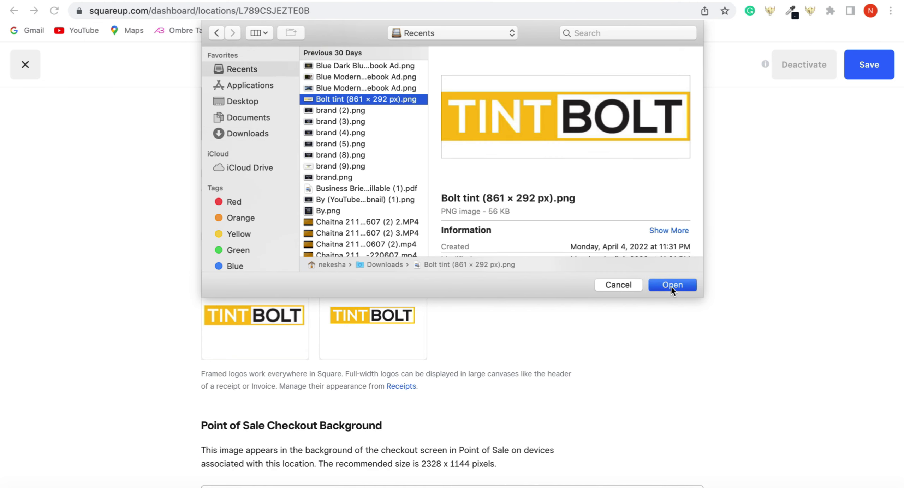
pyautogui.click(672, 285)
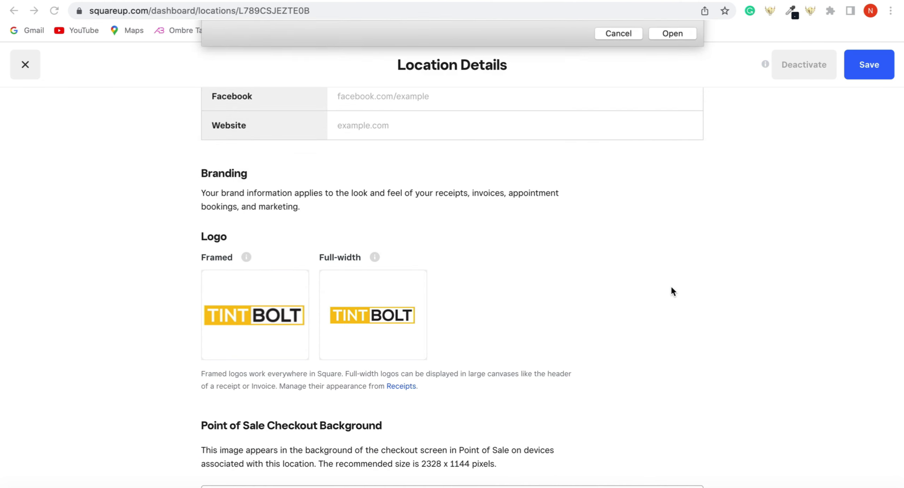
pyautogui.click(354, 308)
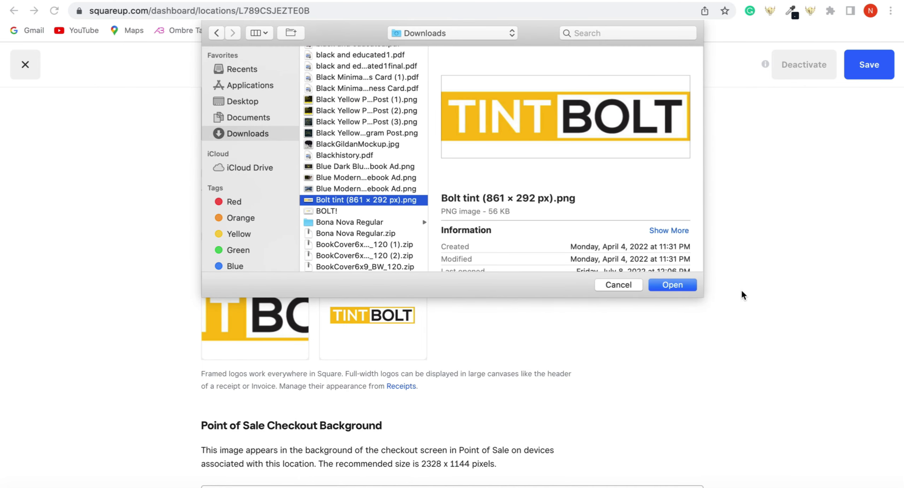
pyautogui.click(682, 285)
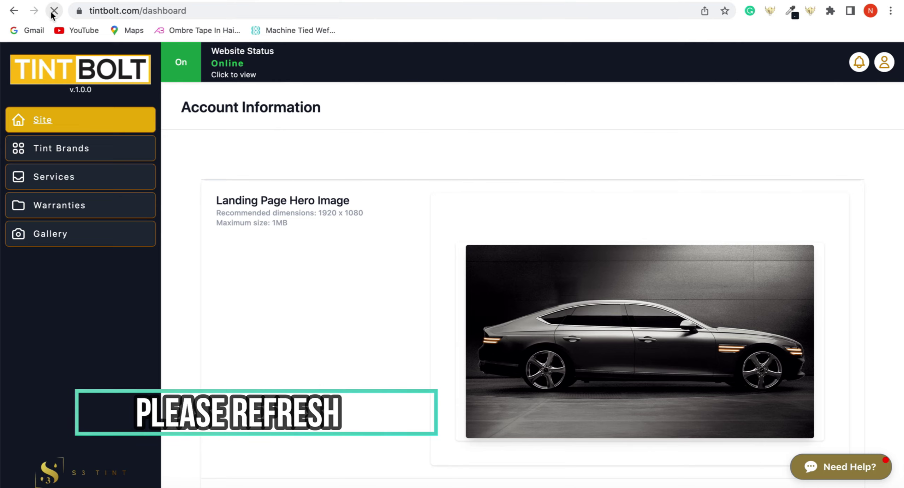
pyautogui.click(53, 12)
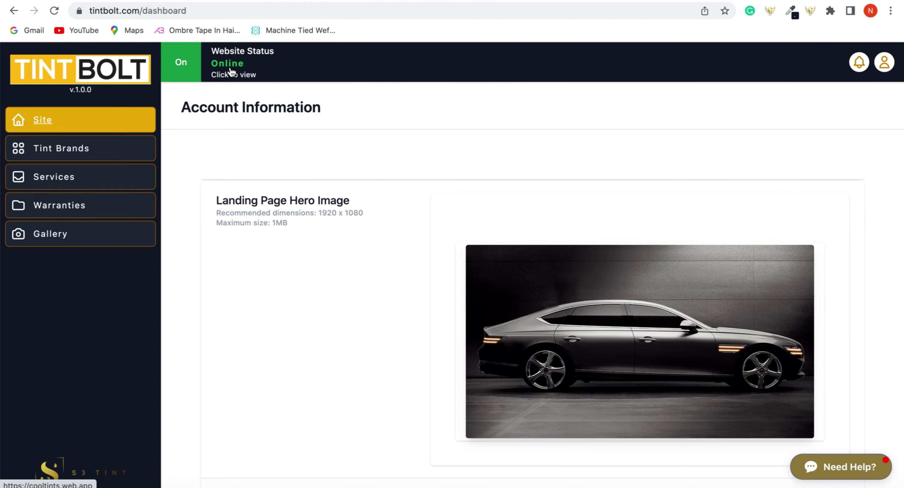
pyautogui.click(231, 73)
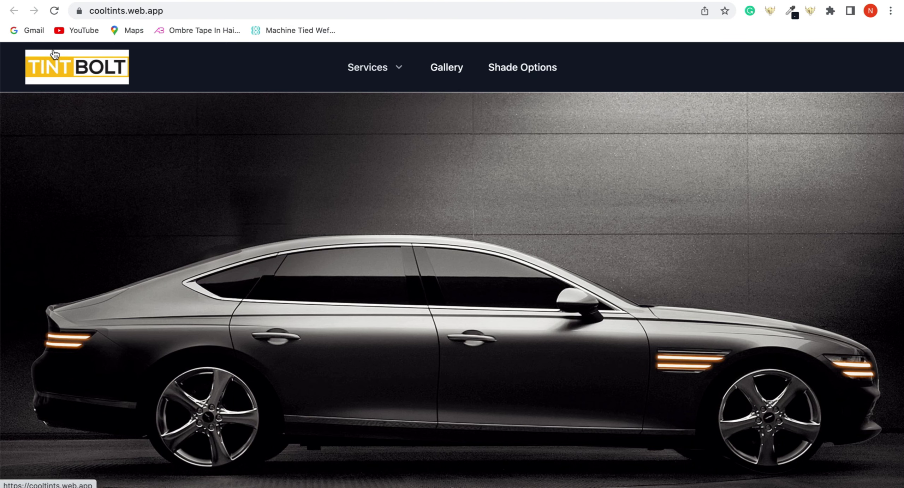
pyautogui.press('super+w')
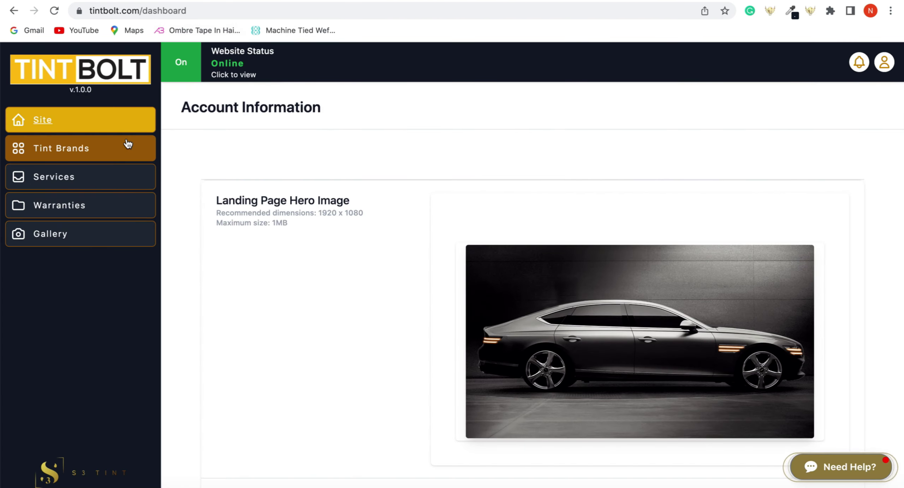
# - Enable Navbar Light Theme so the live site's header turns white
pyautogui.scroll(-1, 128, 144)
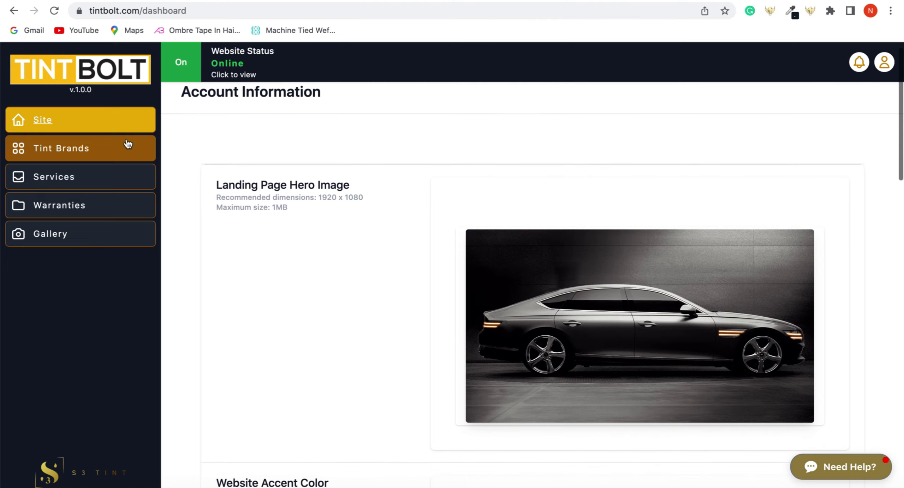
pyautogui.scroll(-15, 405, 300)
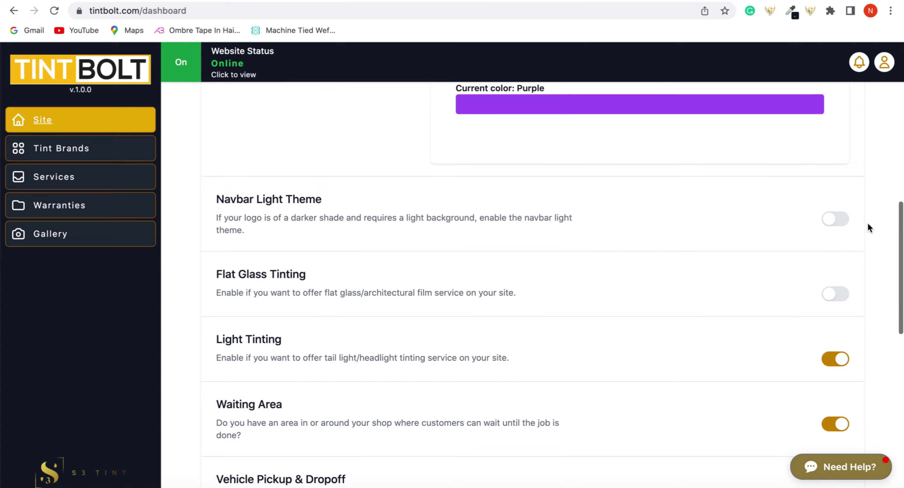
pyautogui.click(847, 222)
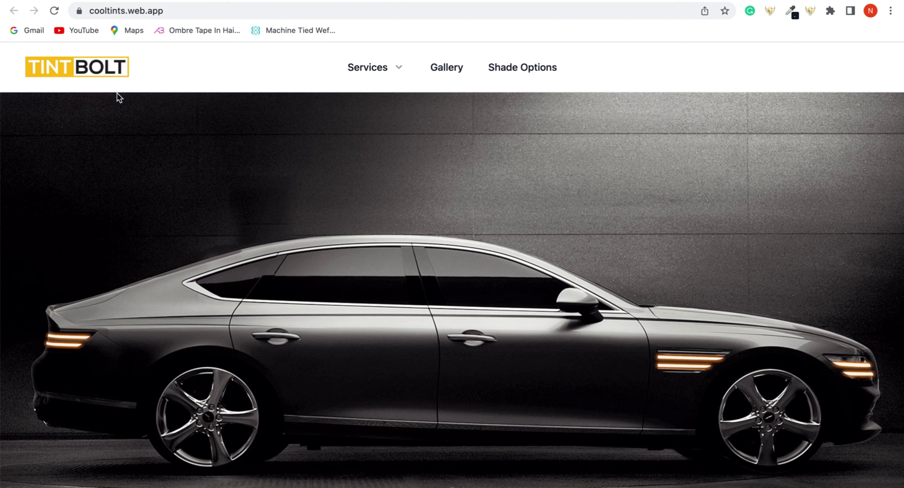
pyautogui.scroll(-2, 117, 93)
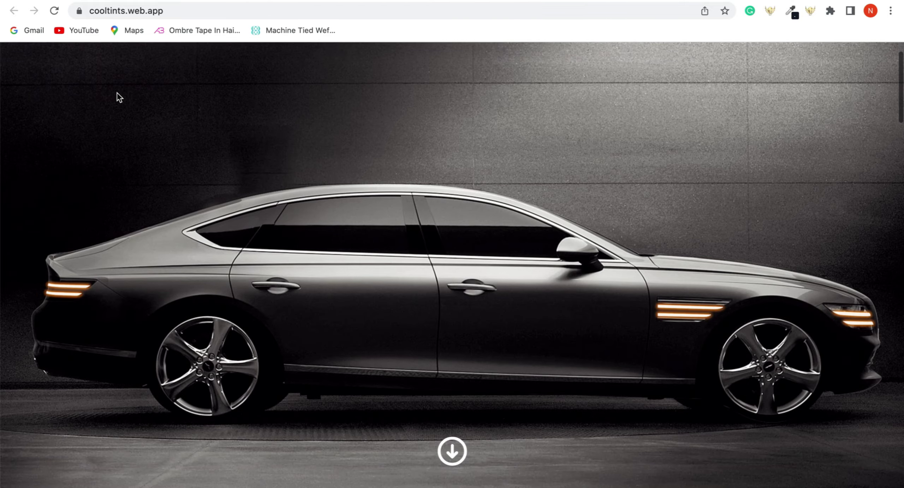
pyautogui.scroll(2, 117, 93)
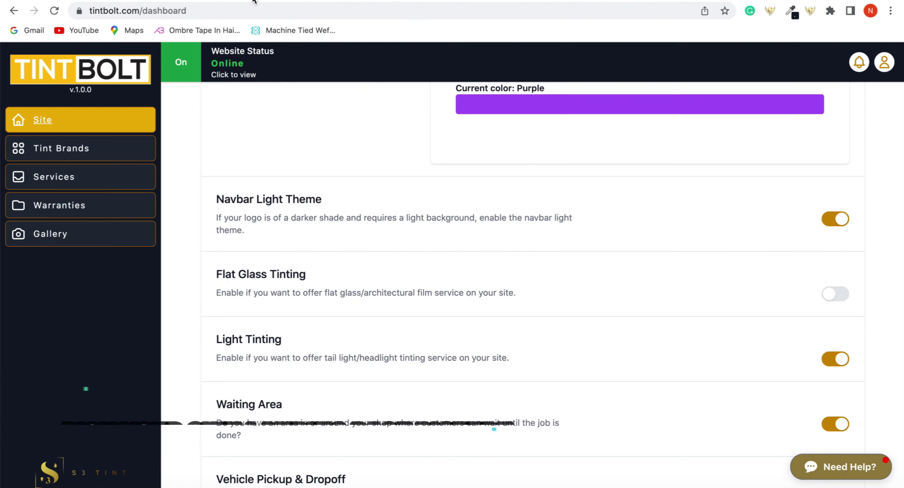
pyautogui.scroll(10, 305, 127)
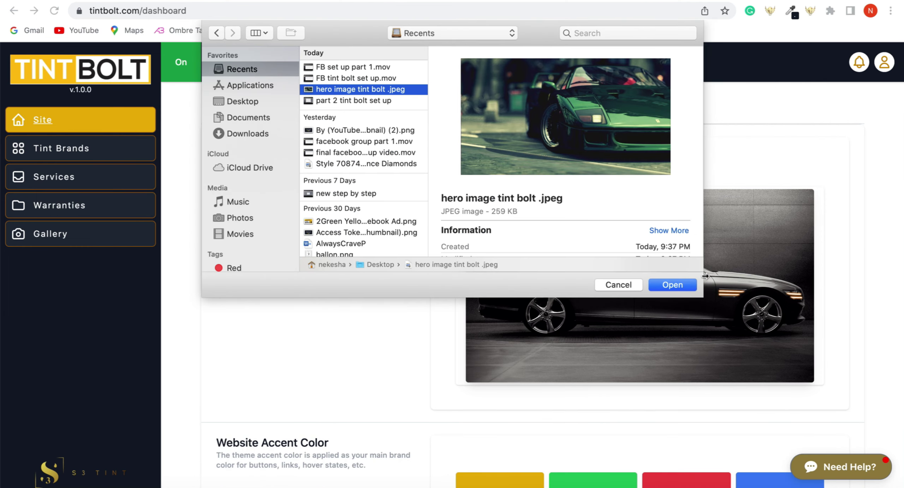
# - Set the green sports car photo as the landing page hero image
pyautogui.click(678, 287)
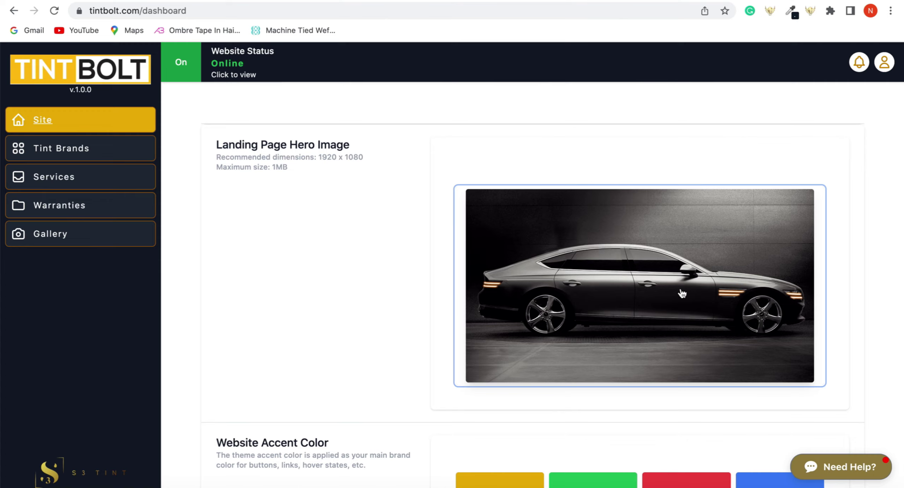
pyautogui.scroll(2, 356, 212)
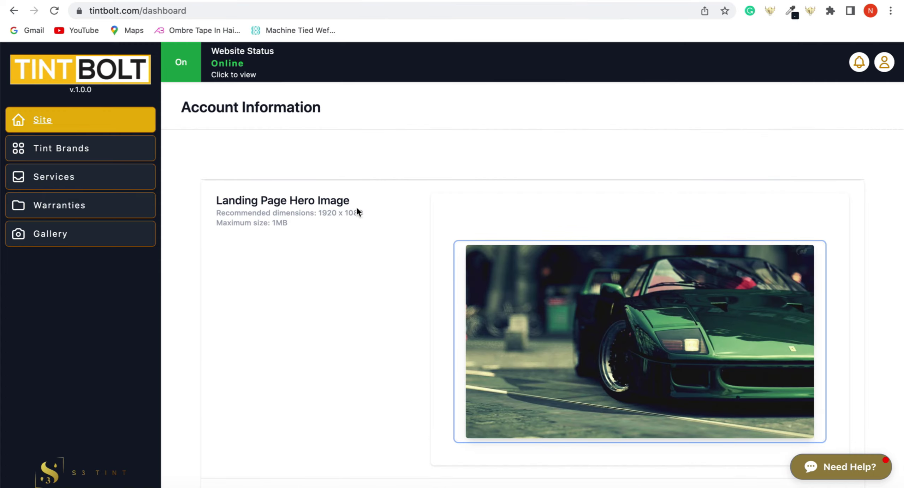
pyautogui.click(237, 72)
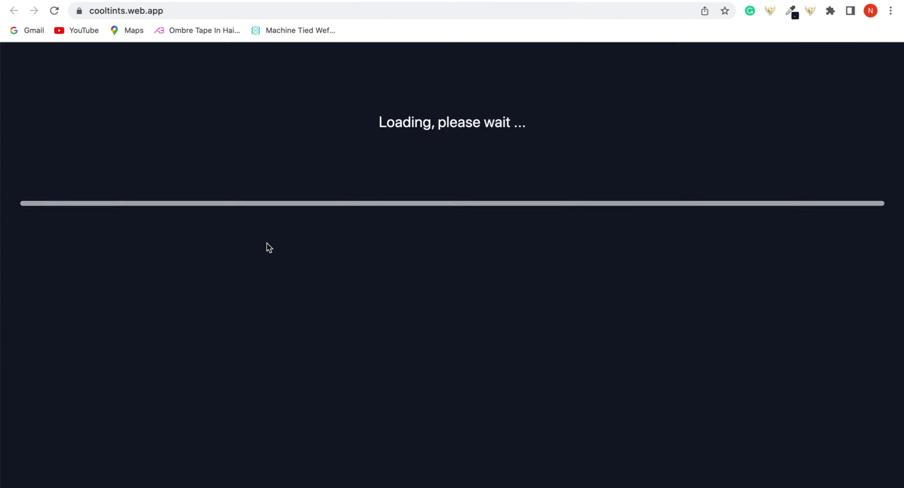
# - Scroll through cooltints.web.app to check the green sports car hero and purple accents
pyautogui.scroll(-2, 267, 245)
pyautogui.scroll(-3, 268, 247)
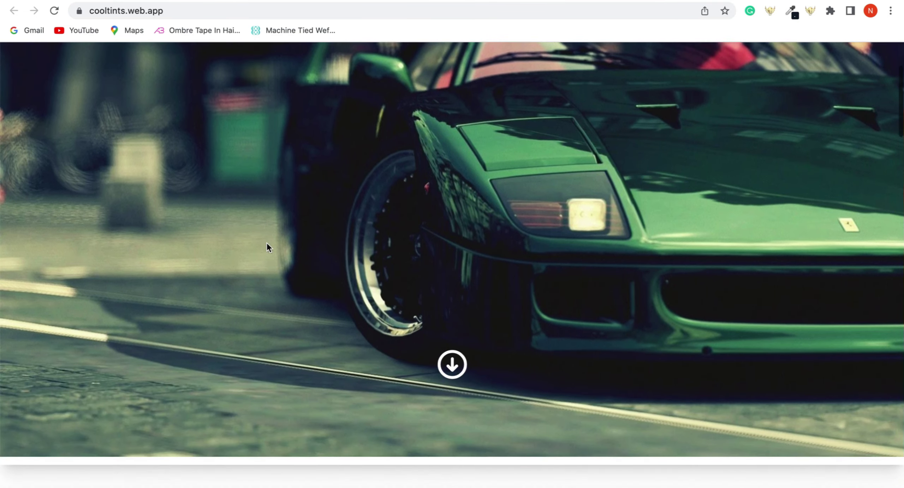
pyautogui.scroll(5, 268, 247)
pyautogui.scroll(-5, 269, 247)
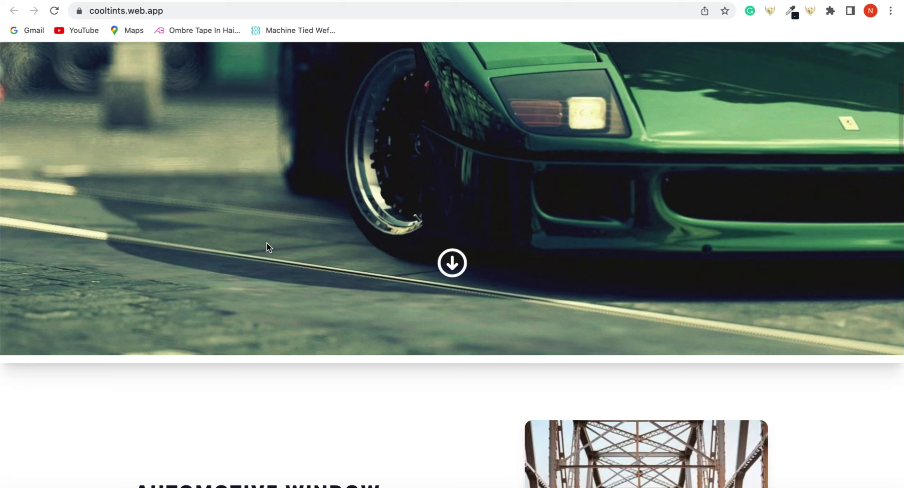
pyautogui.scroll(-15, 266, 244)
pyautogui.scroll(-20, 267, 243)
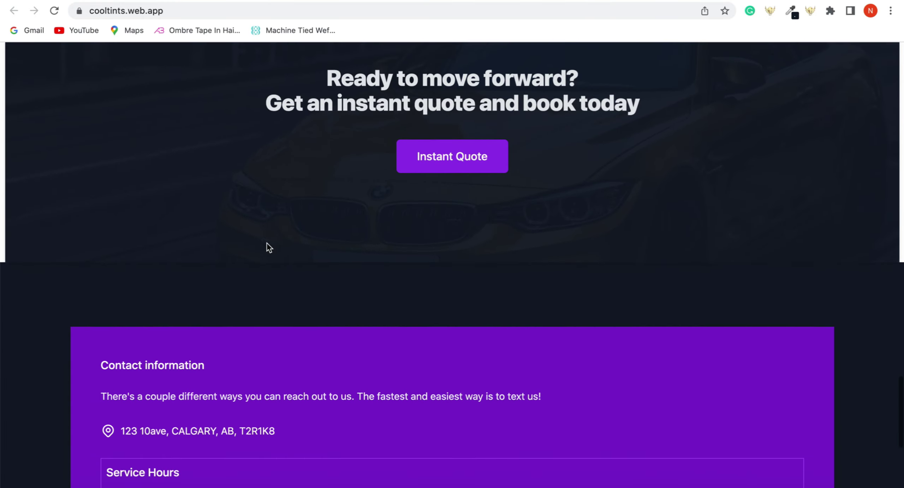
pyautogui.scroll(20, 266, 243)
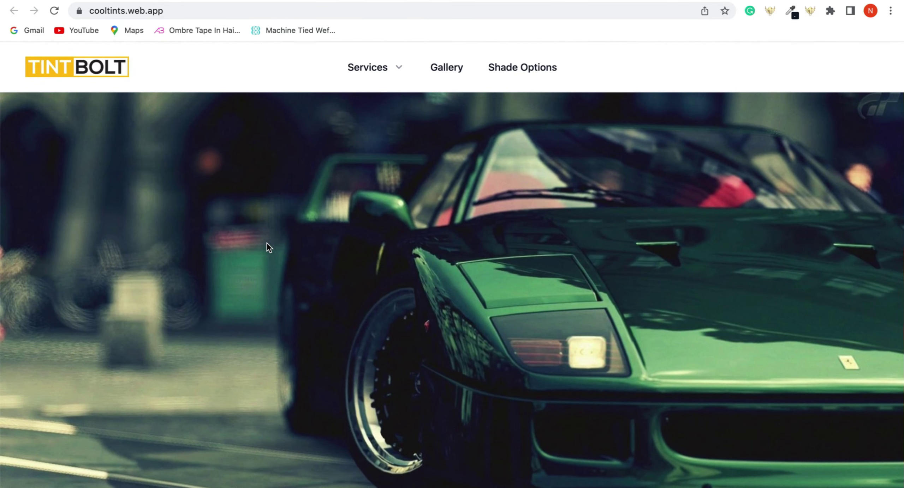